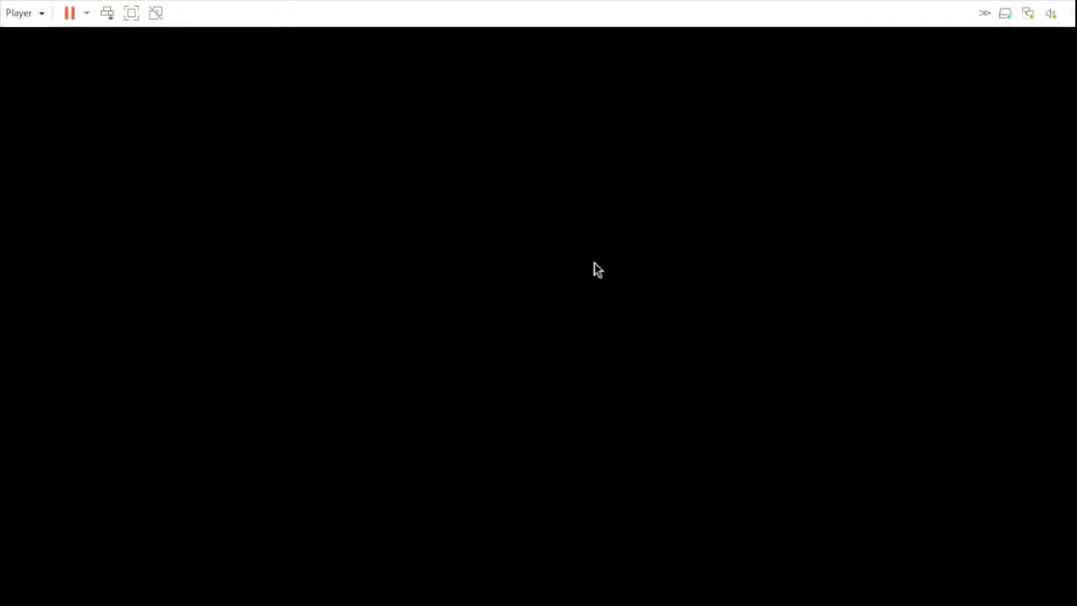
- Log in to Kali with the account's username and password
type("ka")
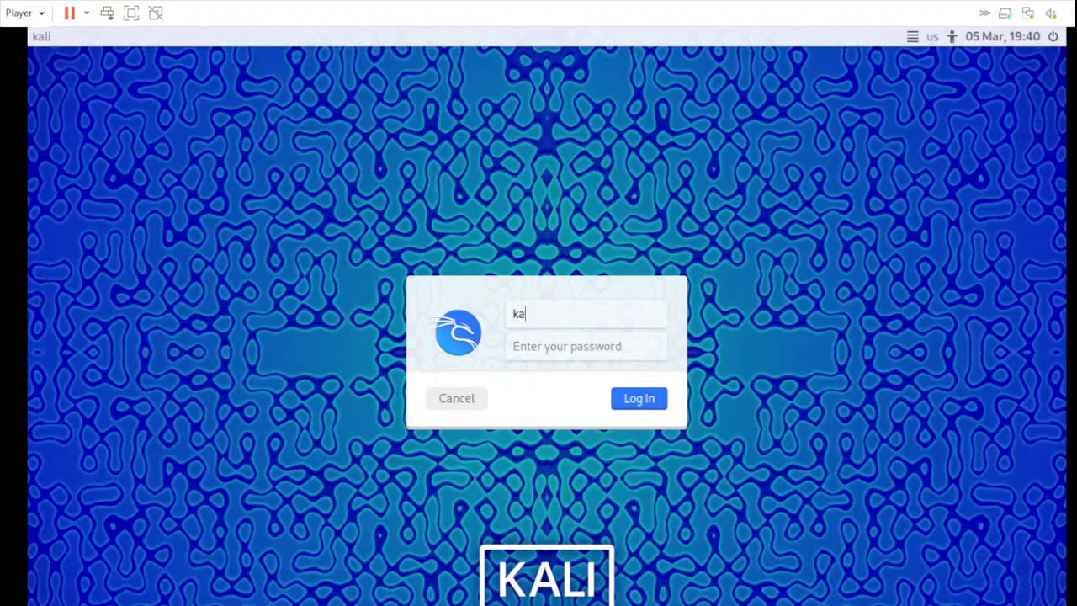
type("li")
key("Tab")
type("kali")
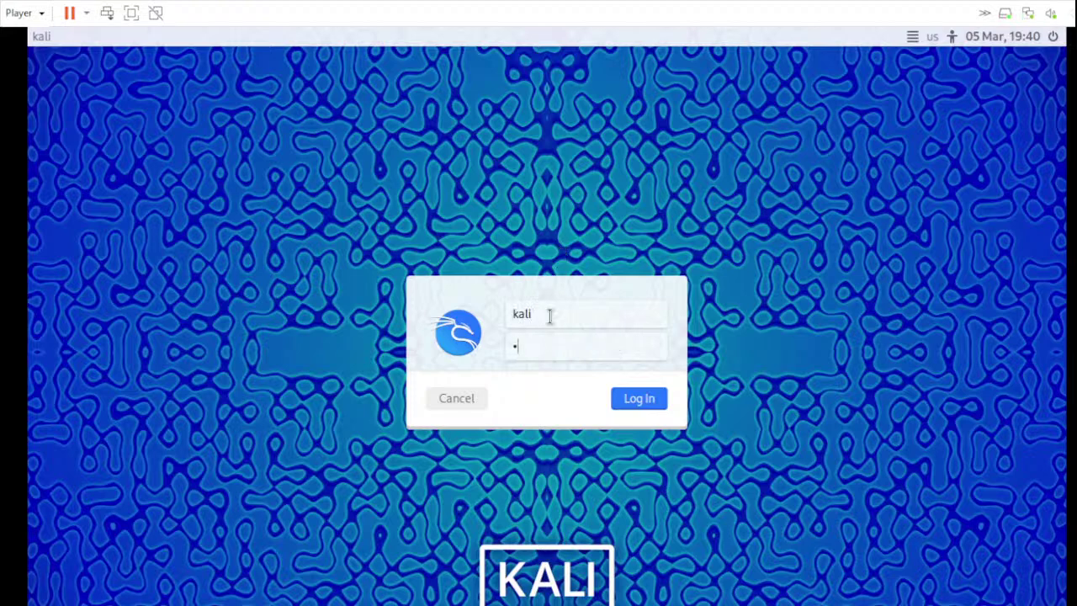
key("Return")
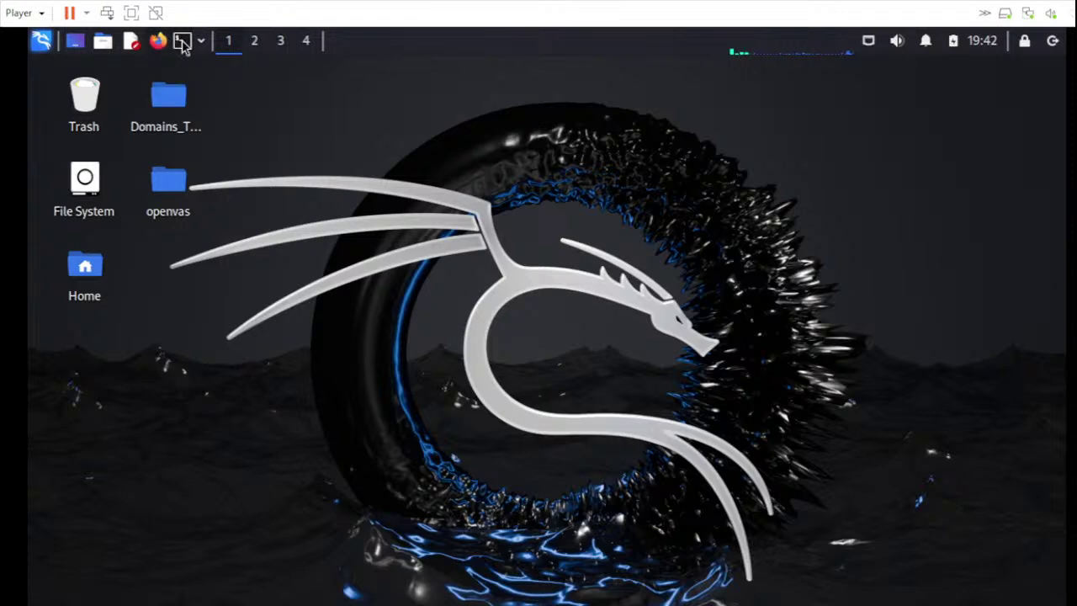
- Launch gvm start from the Vulnerability Analysis tools and authenticate with the sudo password
left_click(40, 42)
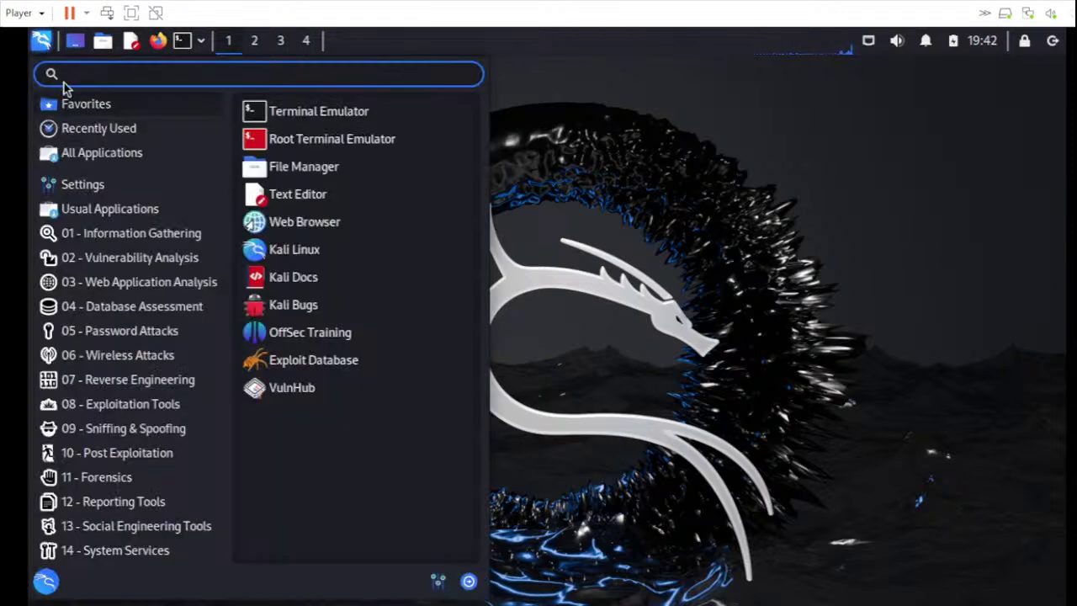
left_click(147, 259)
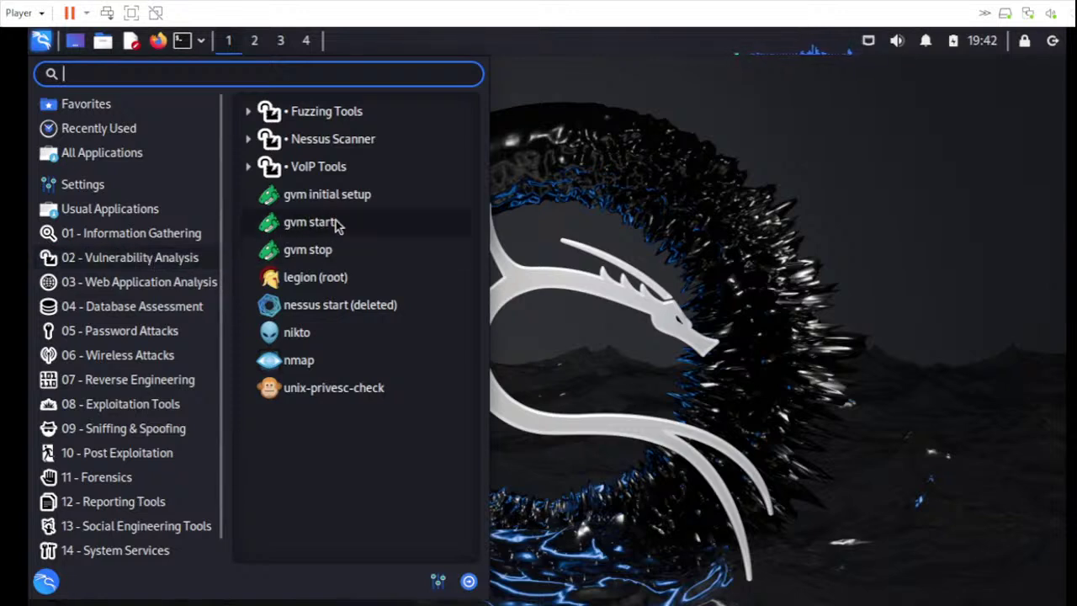
left_click(310, 222)
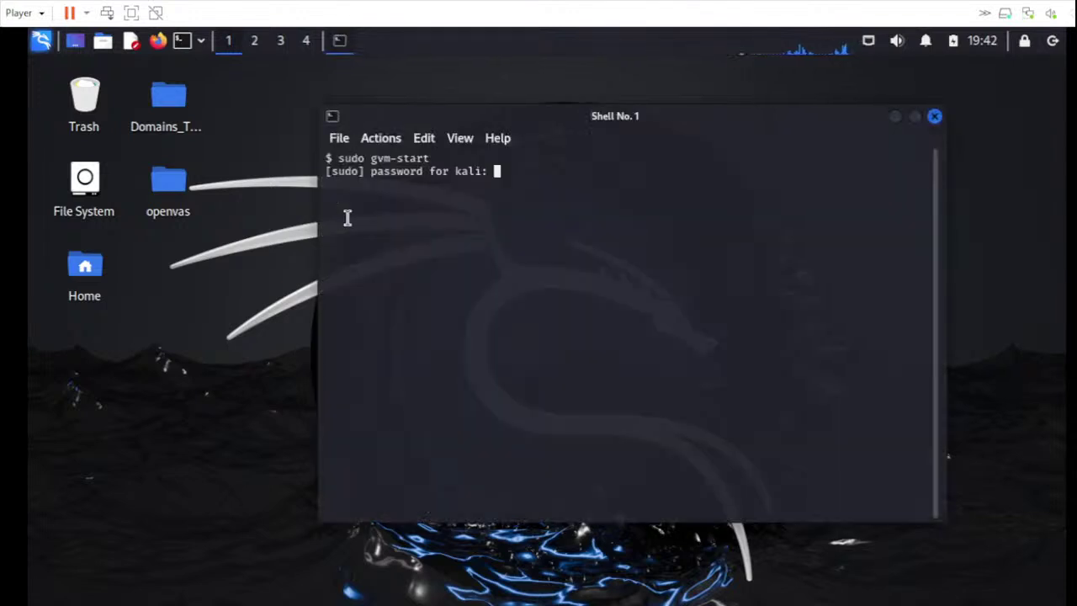
key("Return")
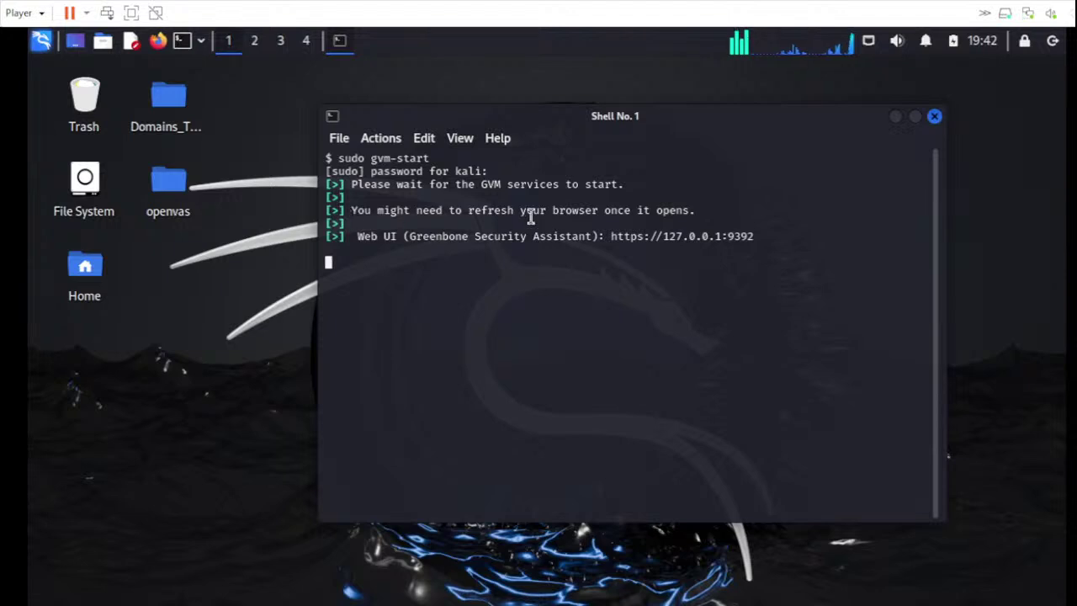
right_click(672, 242)
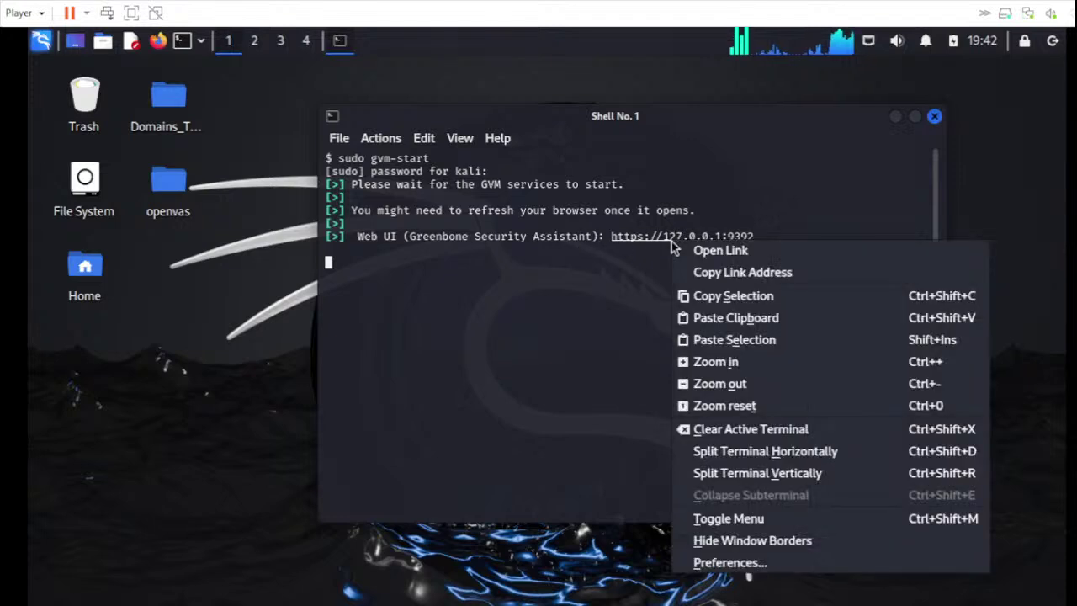
left_click(705, 252)
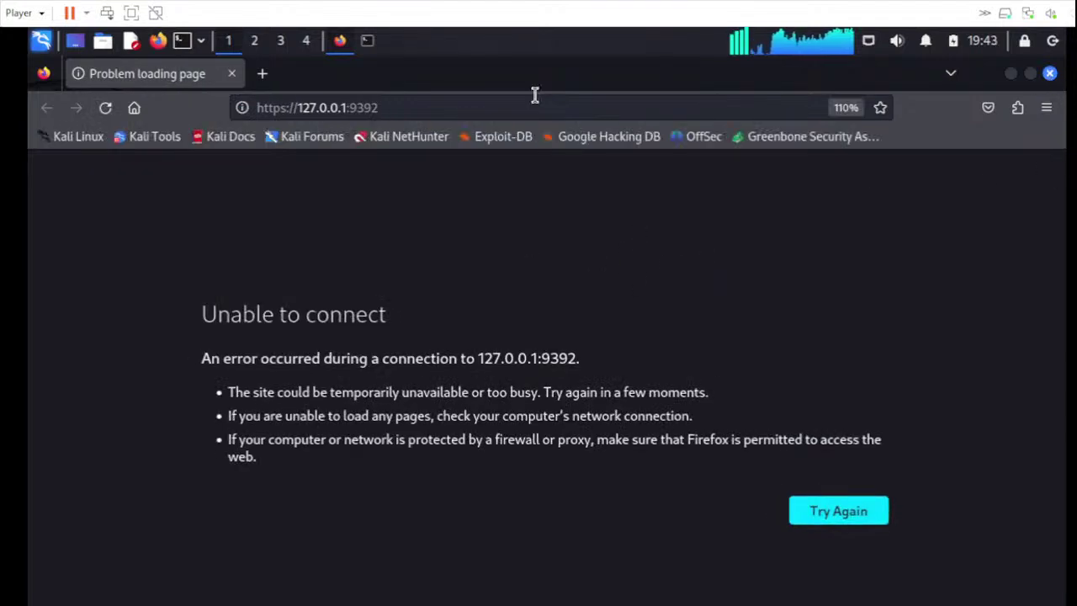
left_click(105, 110)
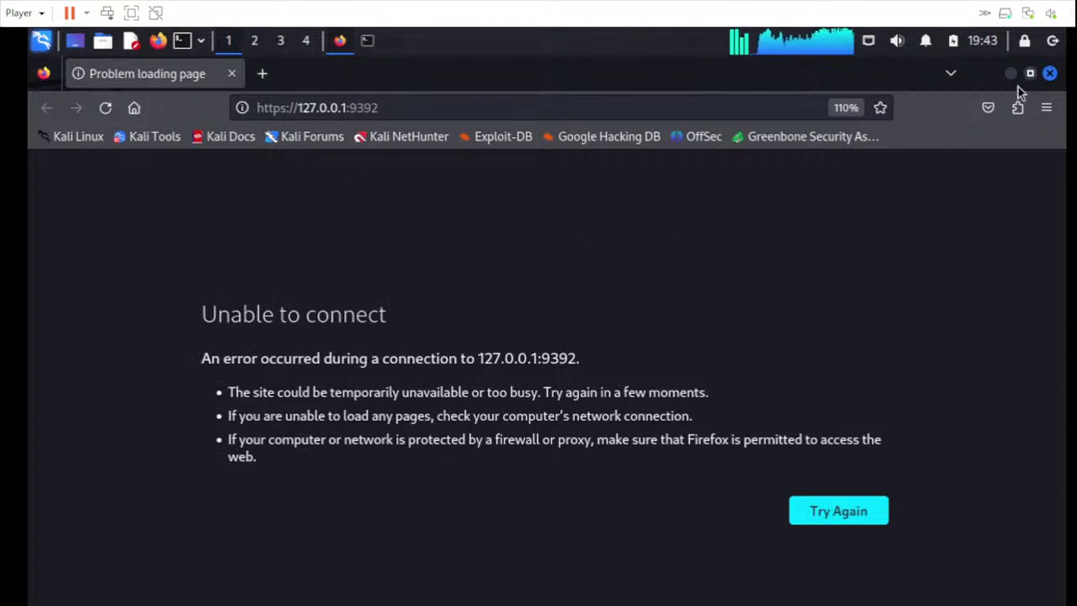
left_click(817, 138)
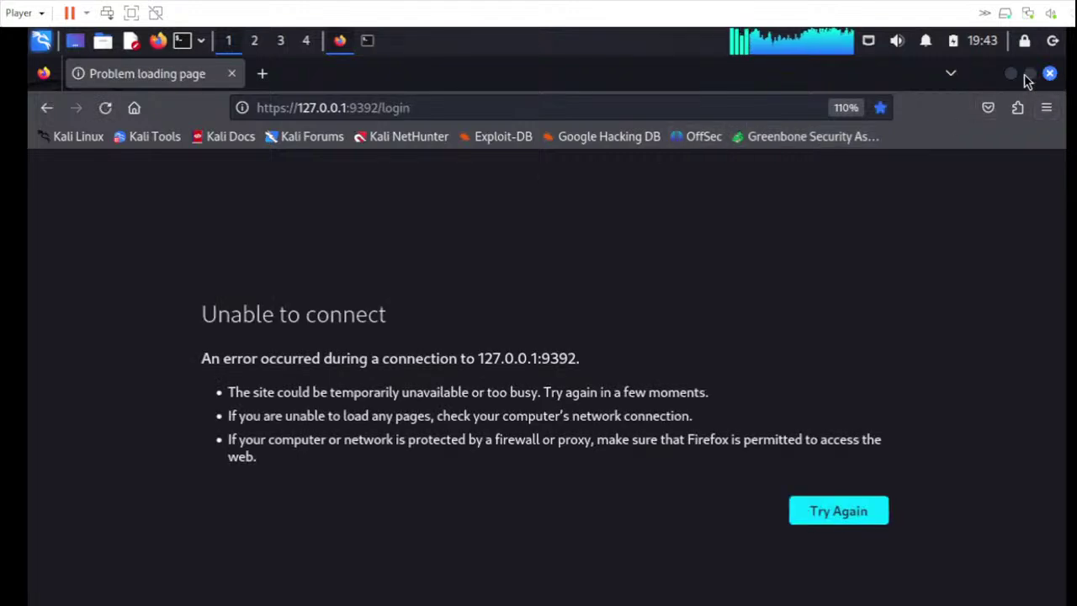
left_click(1049, 73)
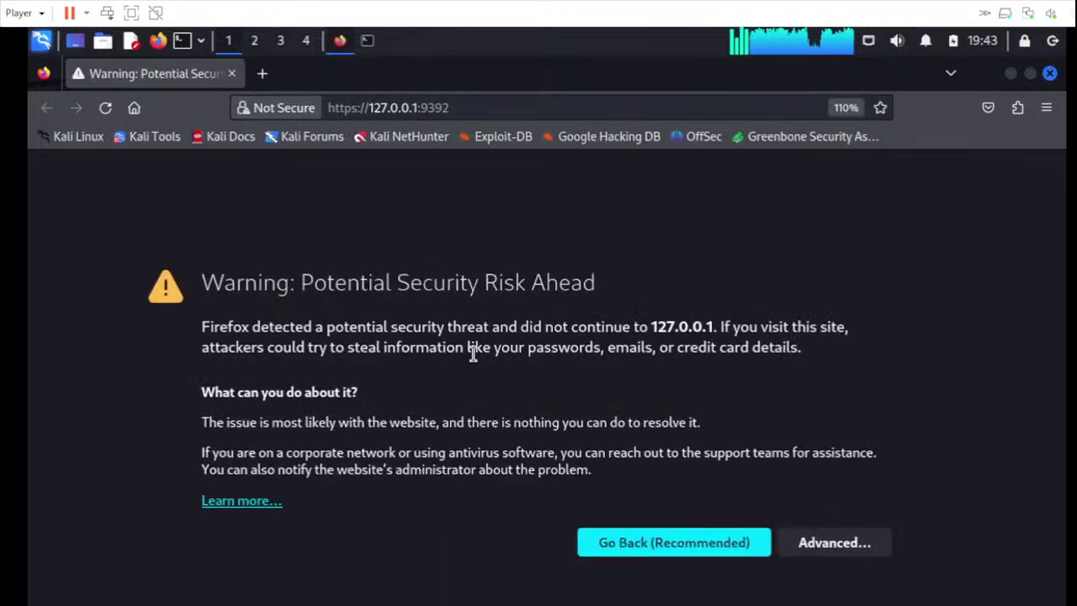
- Accept the certificate risk for 127.0.0.1:9392 with the virtual machine in full screen, and sign in to Greenbone as admin
left_click(839, 543)
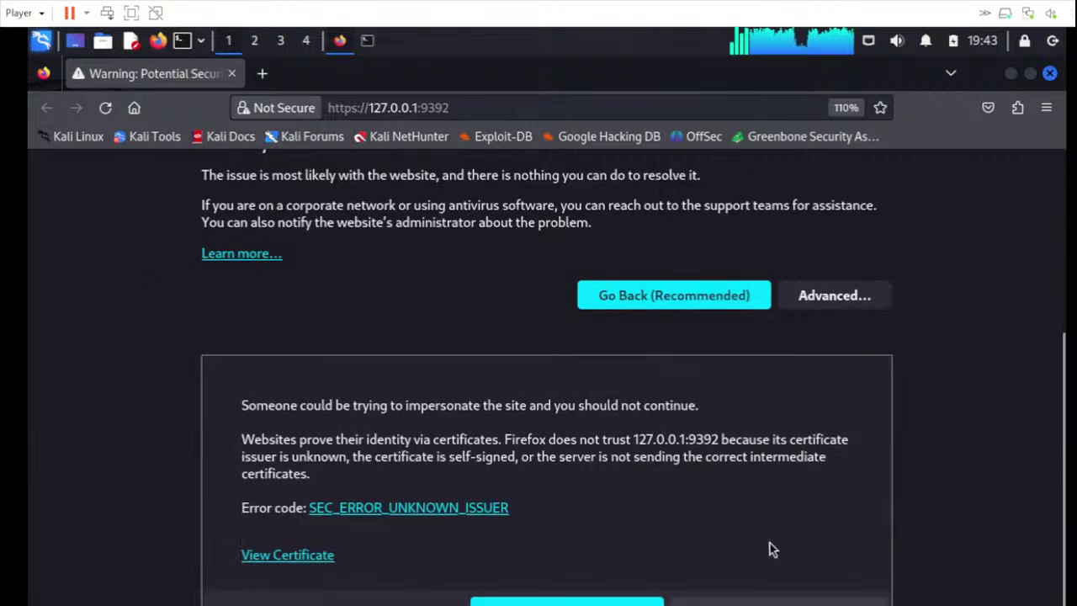
left_click(130, 12)
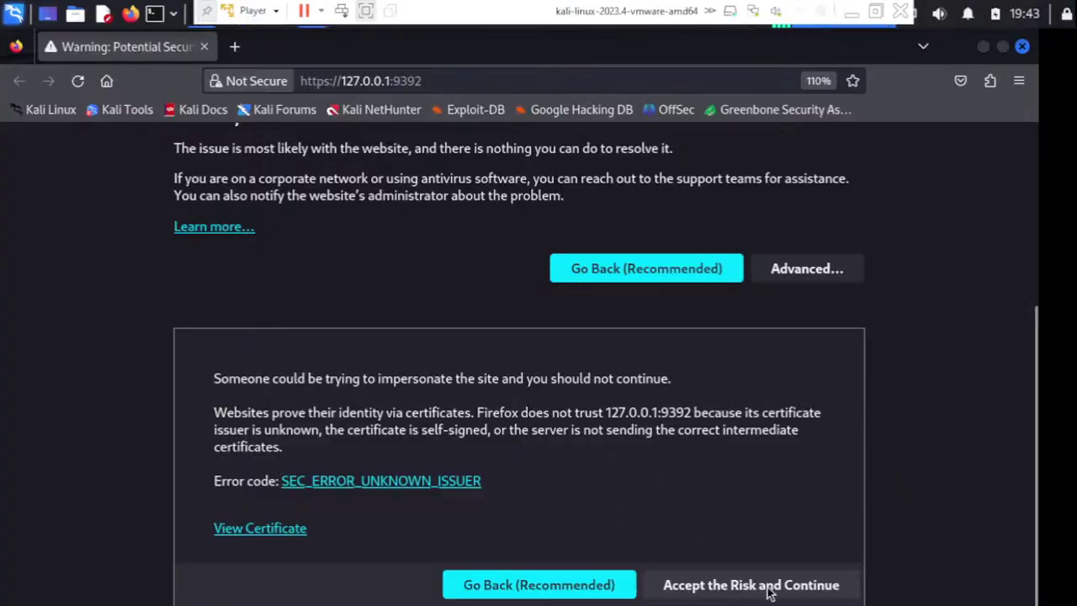
left_click(768, 587)
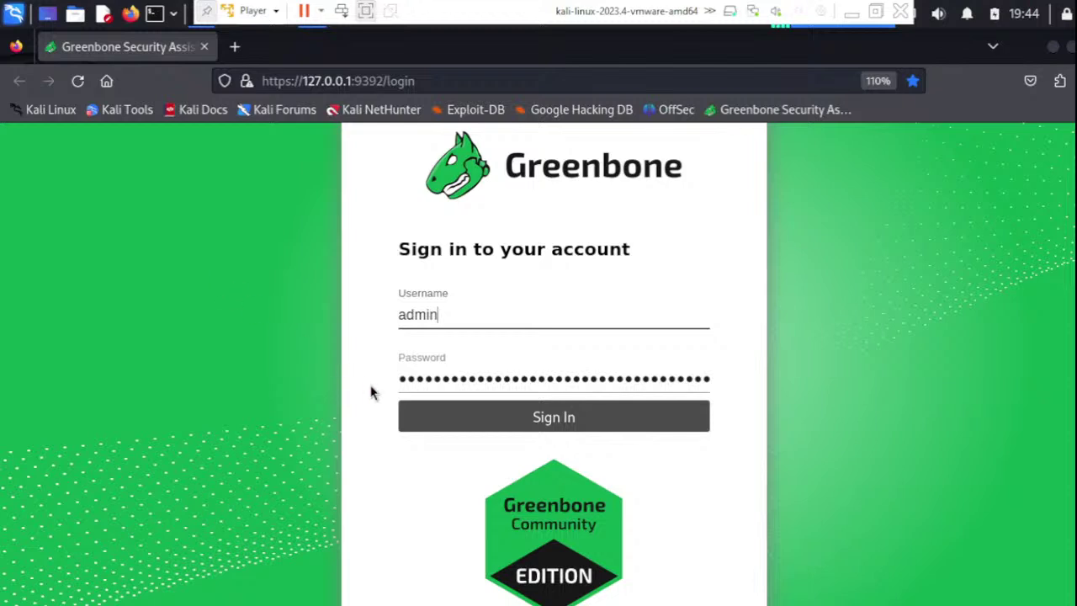
left_click(492, 425)
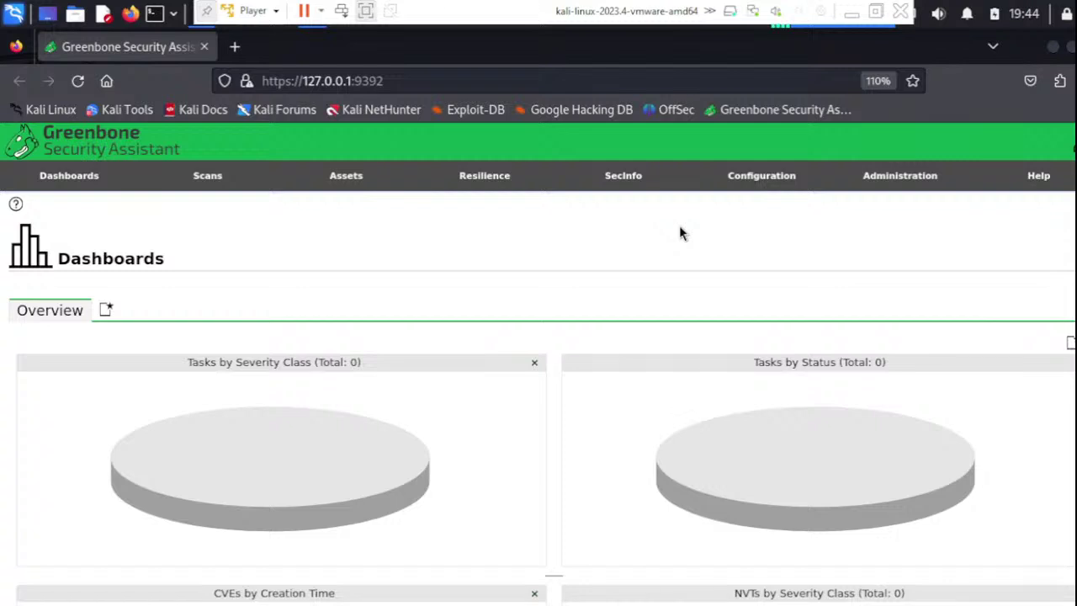
- Review the Permissions, Users and Feed Status administration pages in Greenbone Security Assistant
mouse_move(921, 178)
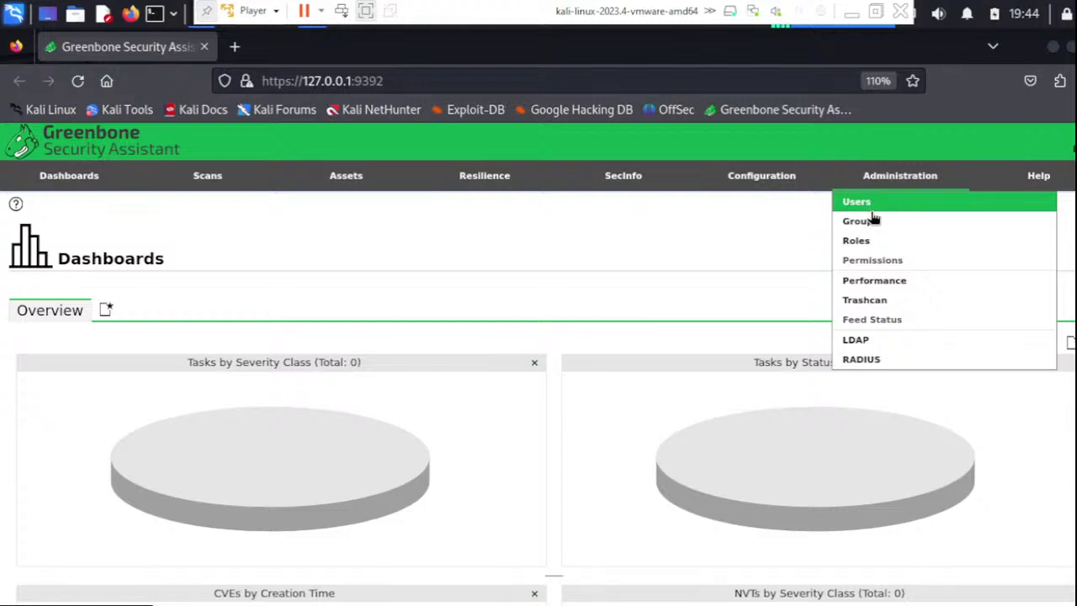
left_click(872, 262)
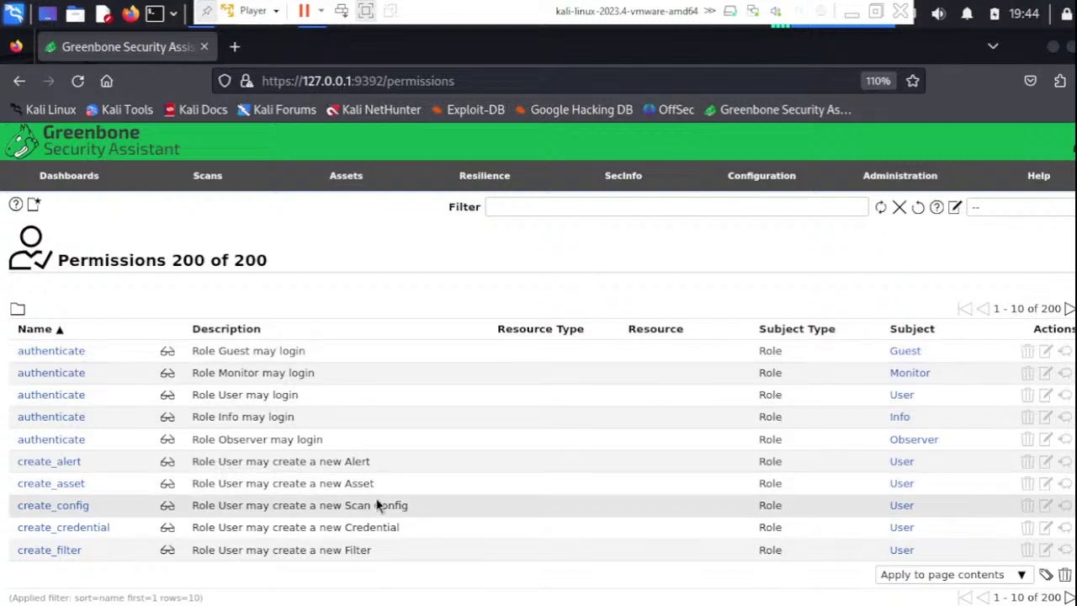
mouse_move(898, 177)
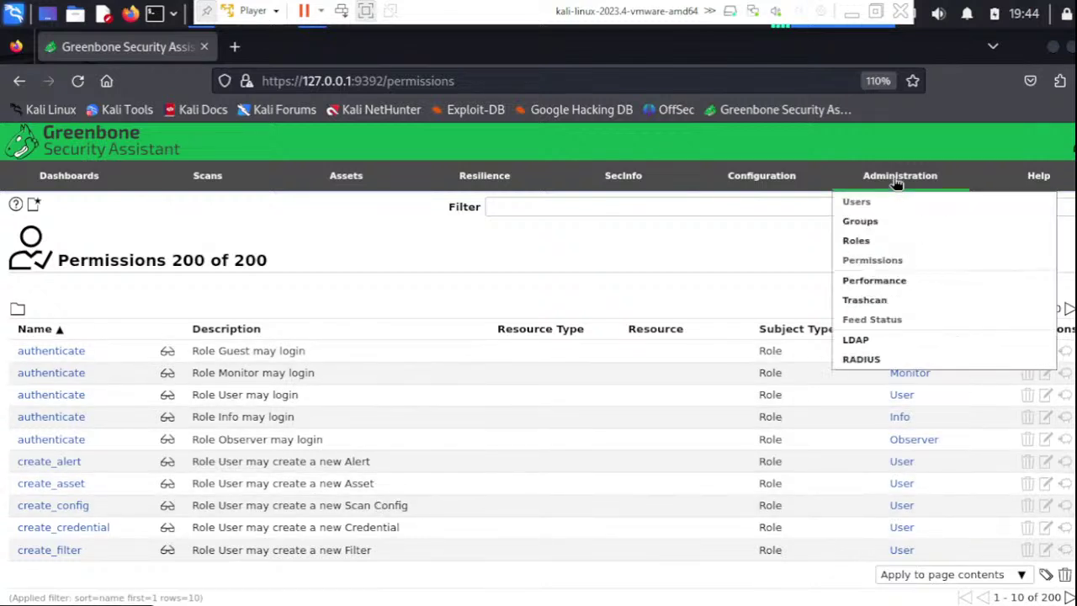
left_click(876, 201)
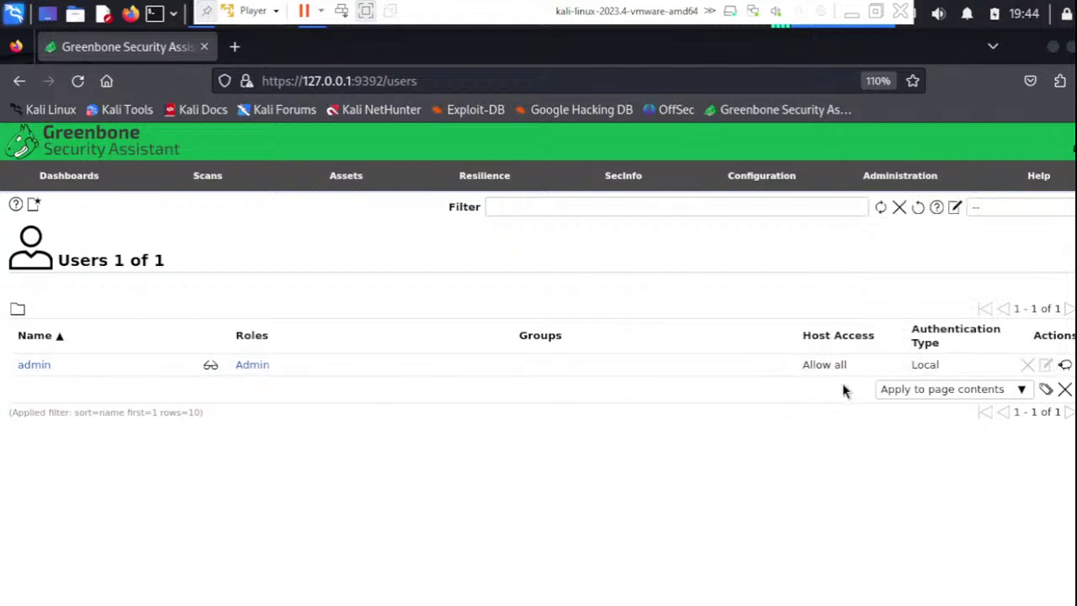
mouse_move(918, 180)
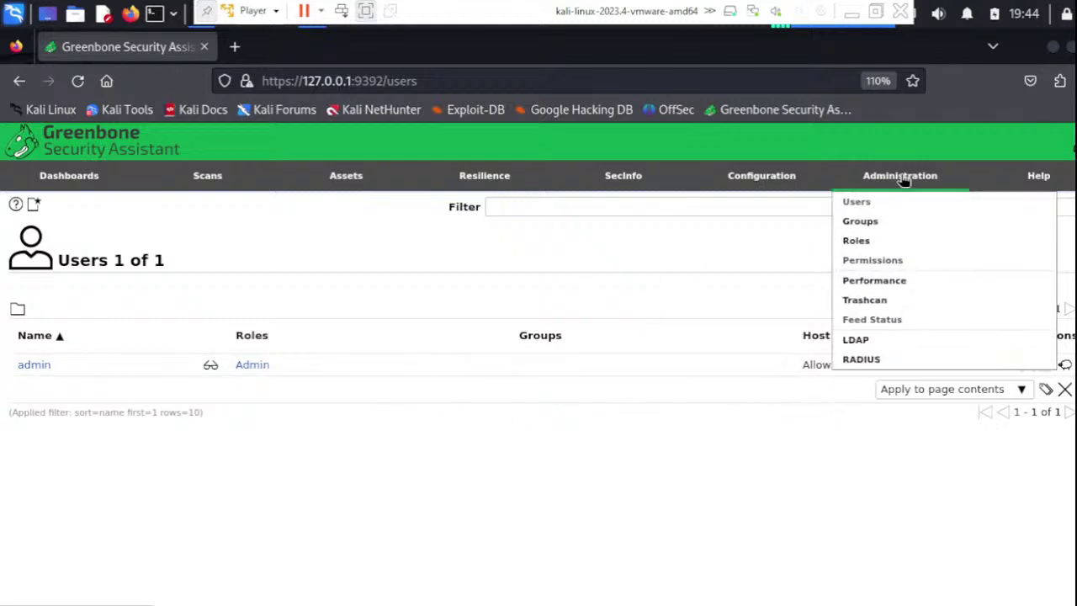
left_click(867, 320)
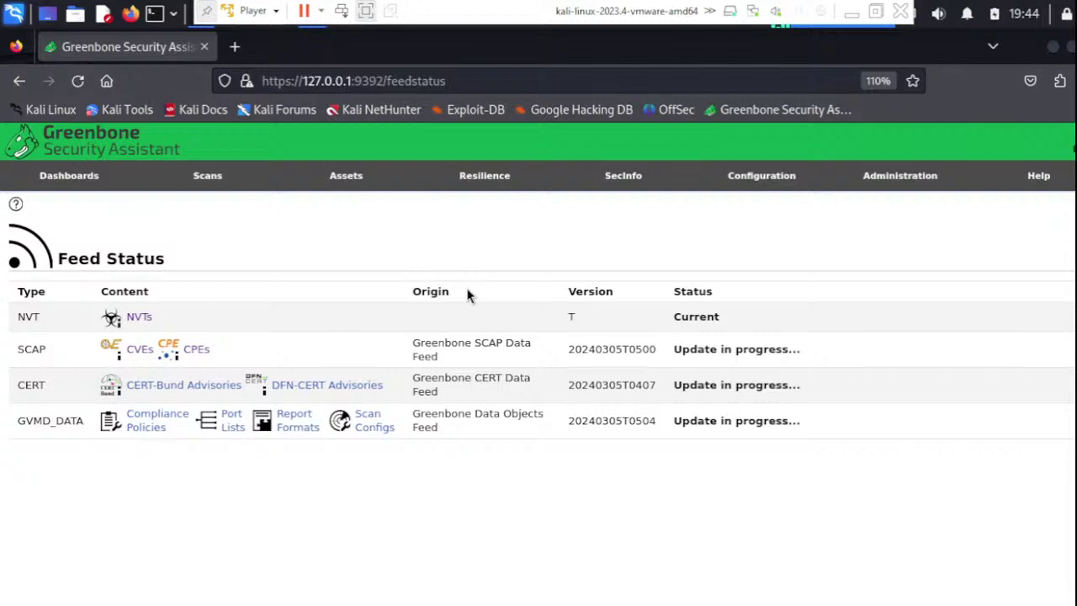
- Go to the scan tasks page and open the Advanced Task Wizard, moving its dialog so the whole form is visible
left_click(74, 185)
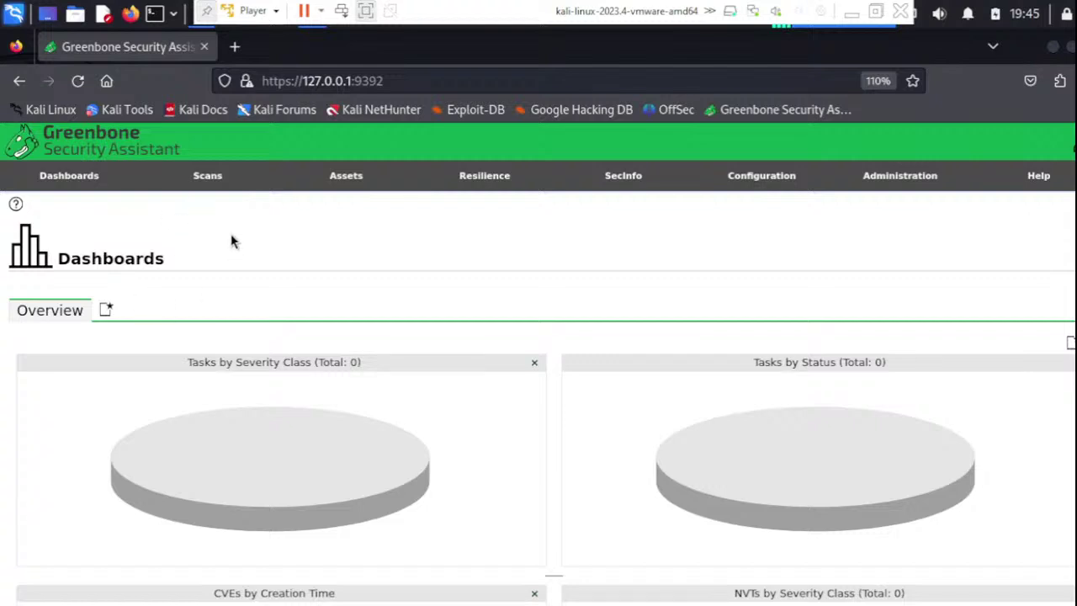
mouse_move(210, 181)
scroll(277, 240, "down", 3)
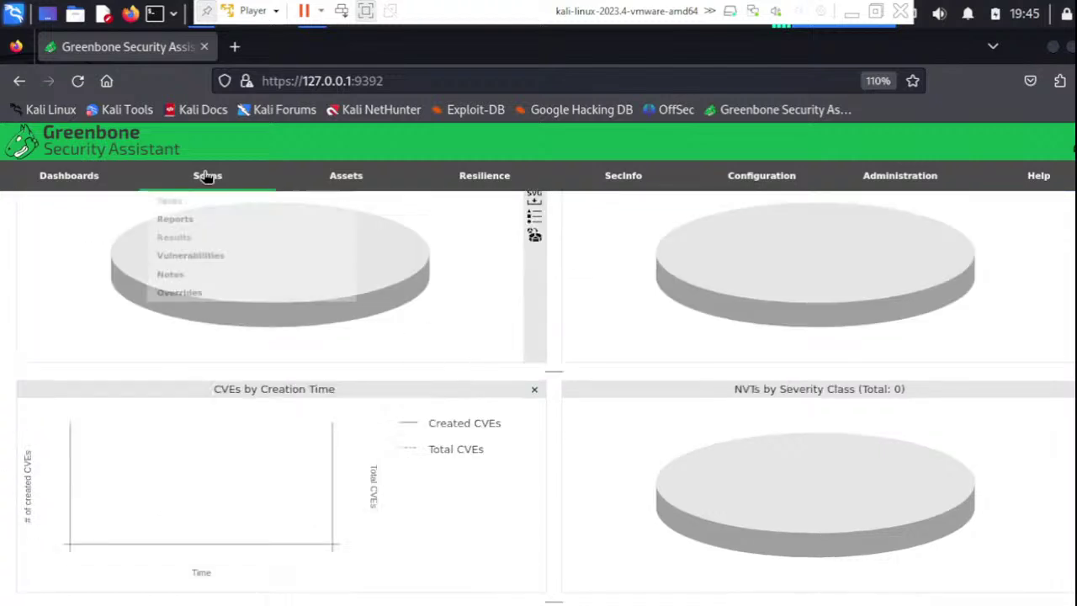
left_click(180, 203)
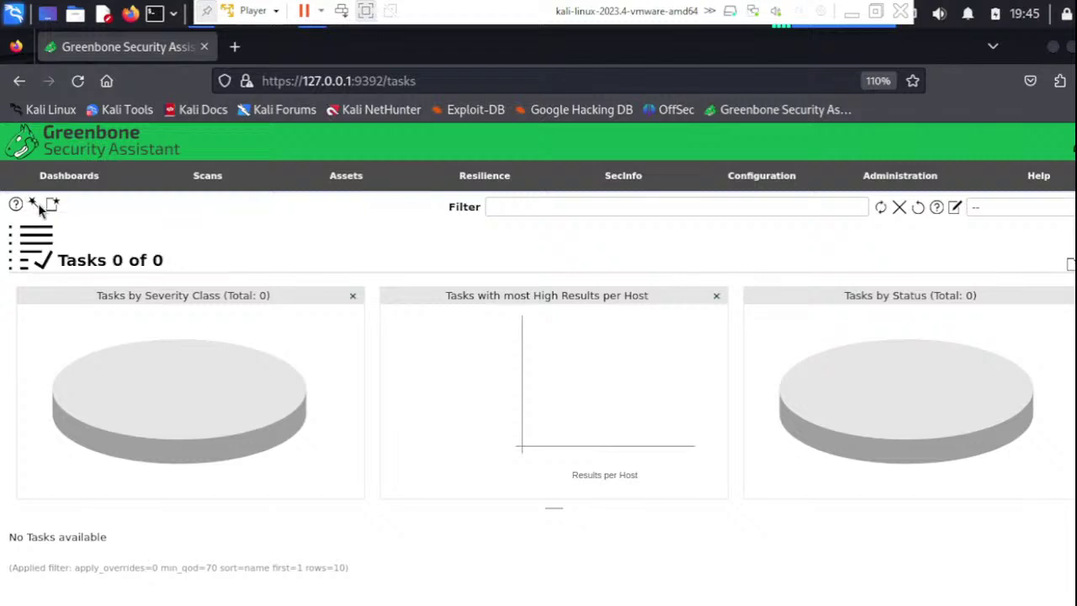
mouse_move(34, 204)
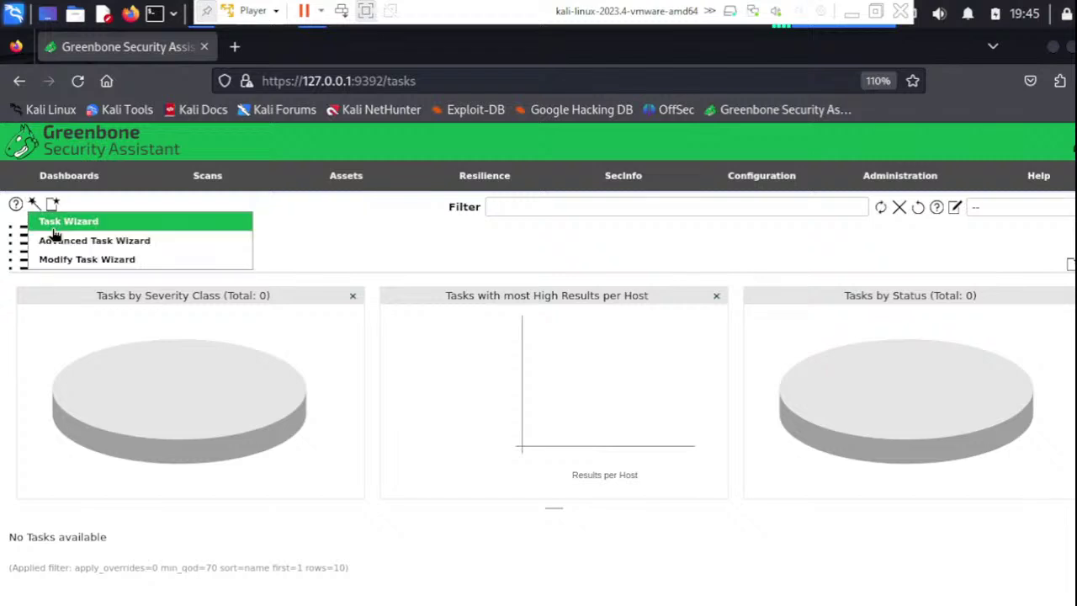
left_click(69, 243)
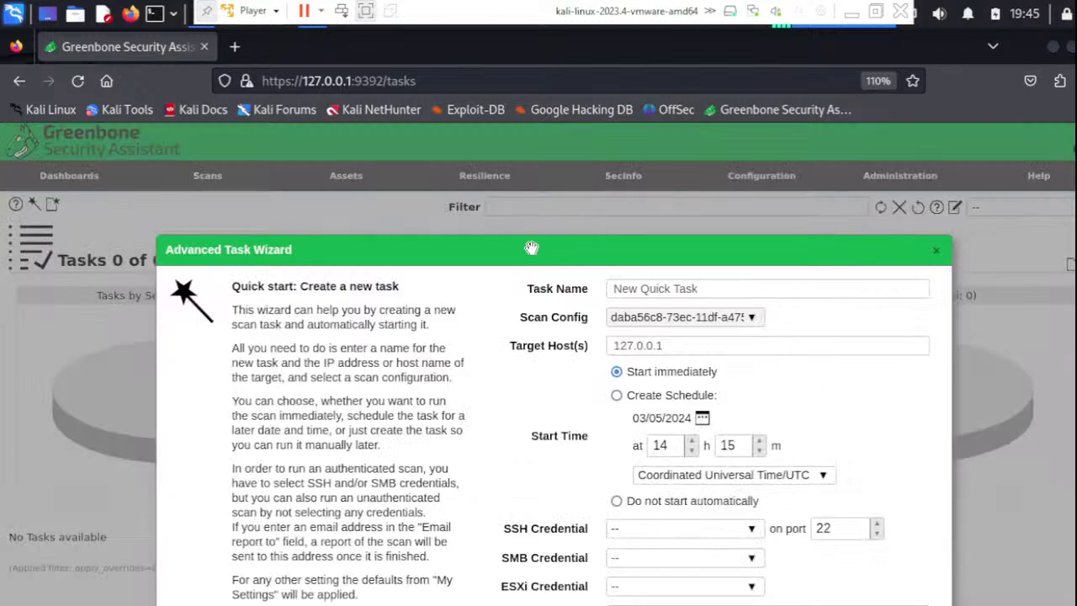
left_click_drag(522, 241, 504, 148)
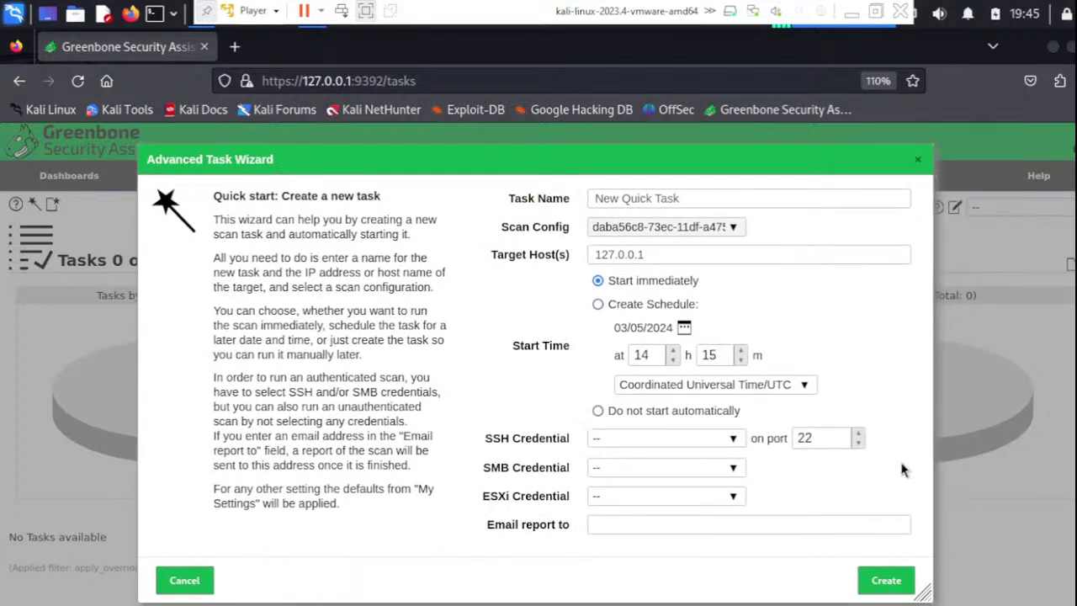
- Replace the default task name in the Advanced Task Wizard with "port"
left_click(703, 202)
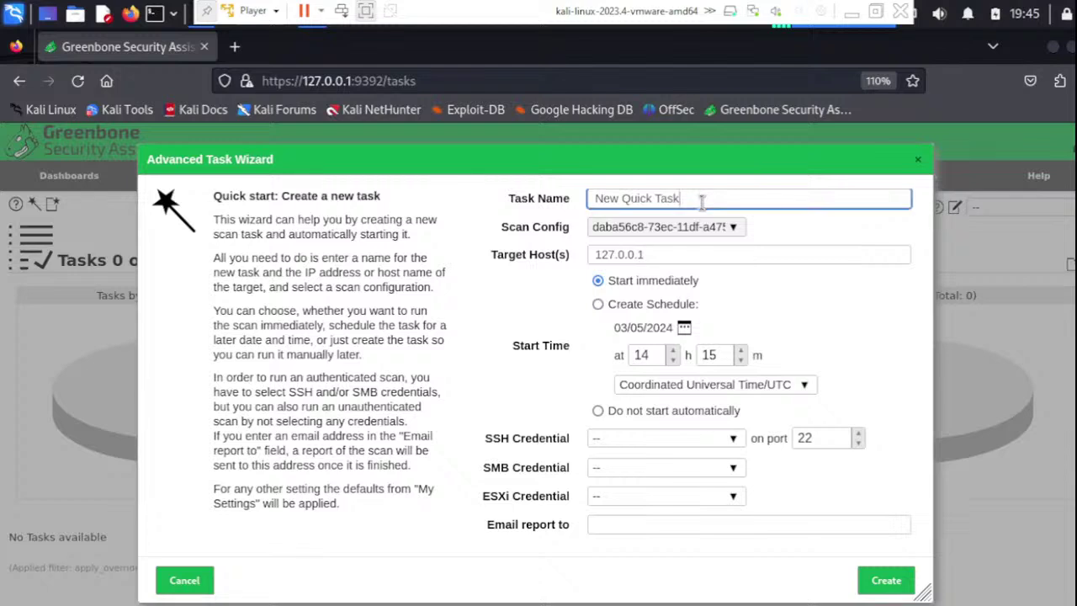
key("BackSpace")
key("BackSpace")
key("BackSpace")
key("BackSpace")
key("BackSpace")
key("BackSpace")
key("BackSpace")
key("BackSpace")
key("BackSpace")
key("BackSpace")
key("BackSpace")
key("BackSpace")
key("BackSpace")
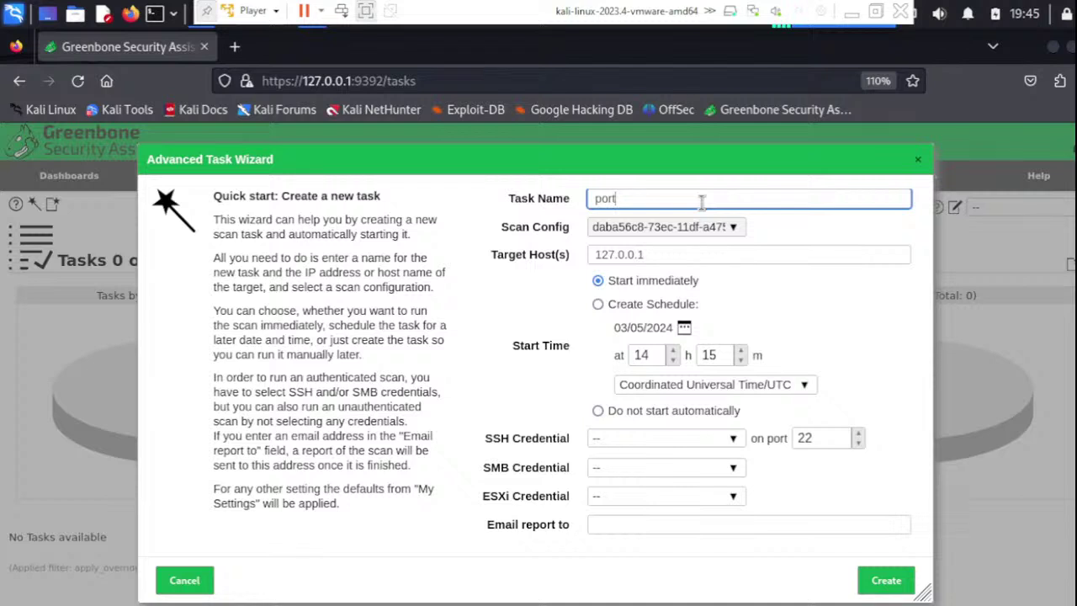
- Set the target host to 192.168.0.103 and try to create the scan task with immediate start
left_click(669, 262)
key("ctrl+a")
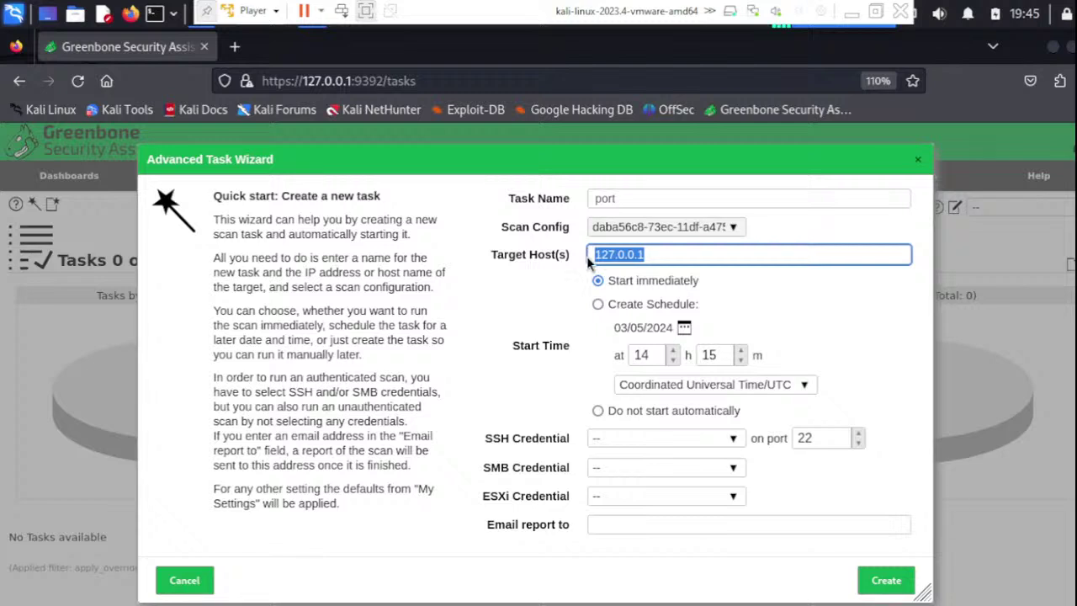
key("BackSpace")
type("192.")
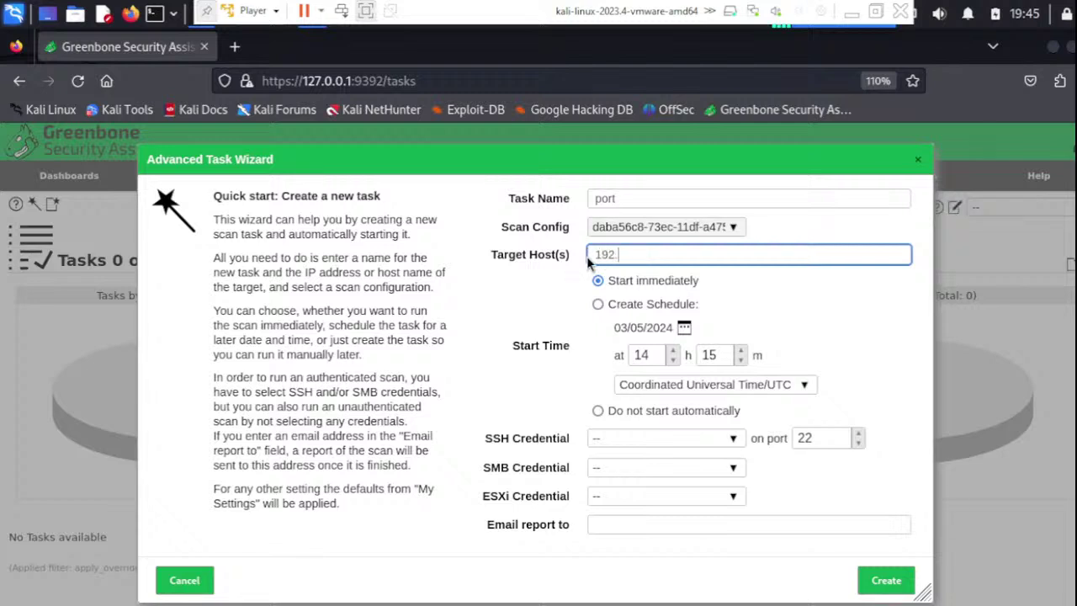
type("168.0.103")
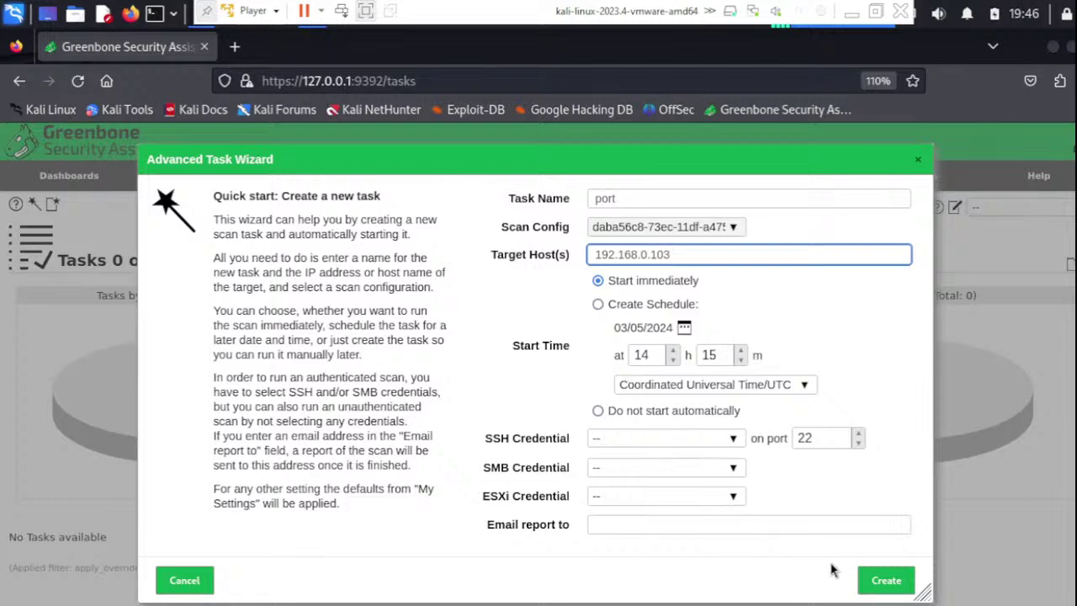
left_click(885, 581)
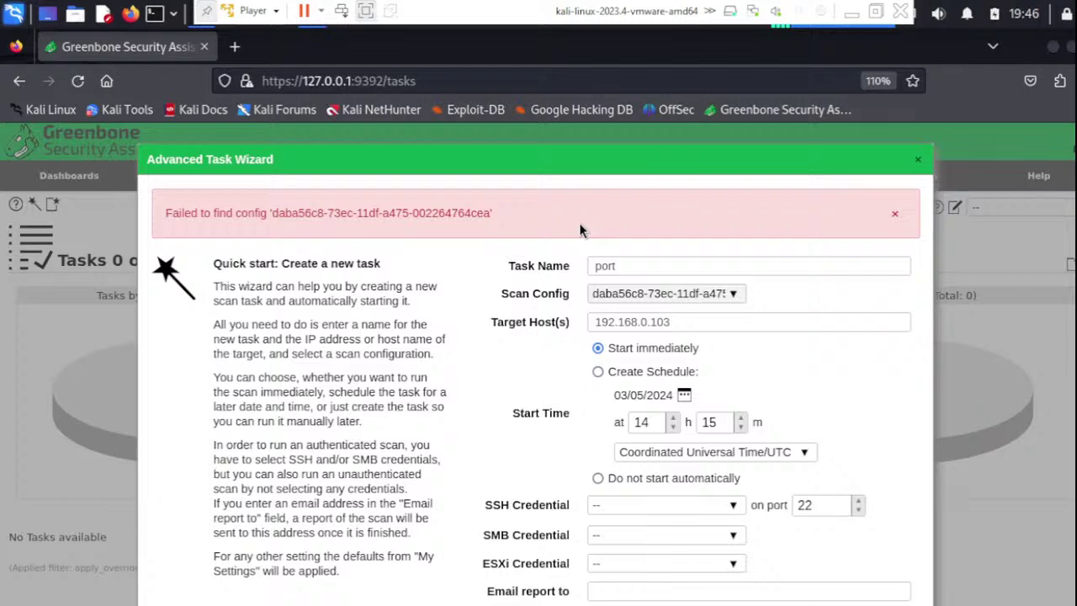
left_click(896, 215)
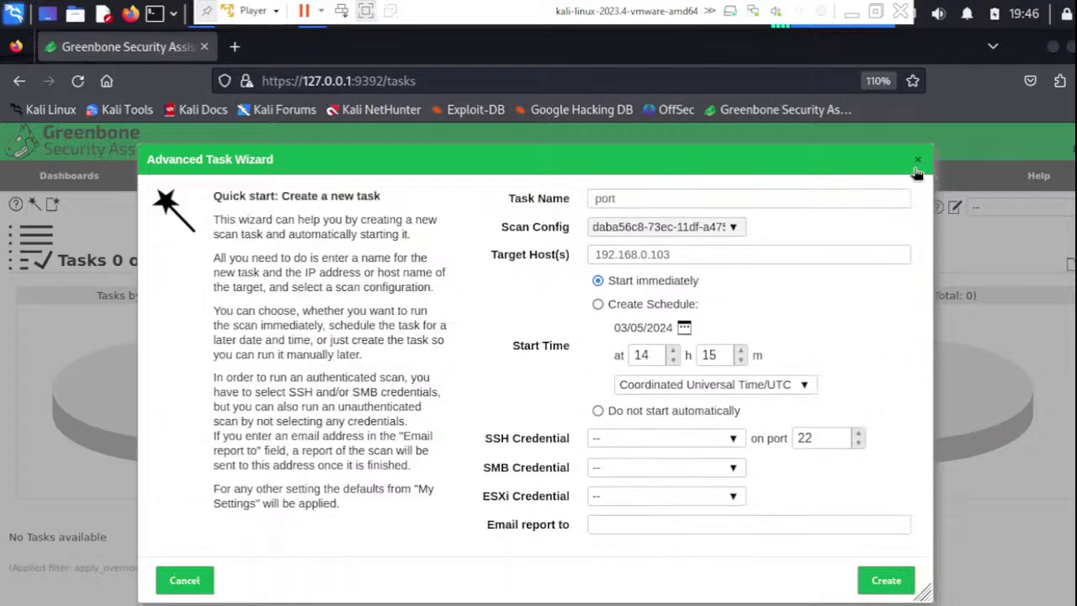
- Close the Advanced Task Wizard and check the feed update progress on the Feed Status page
left_click(918, 161)
mouse_move(892, 181)
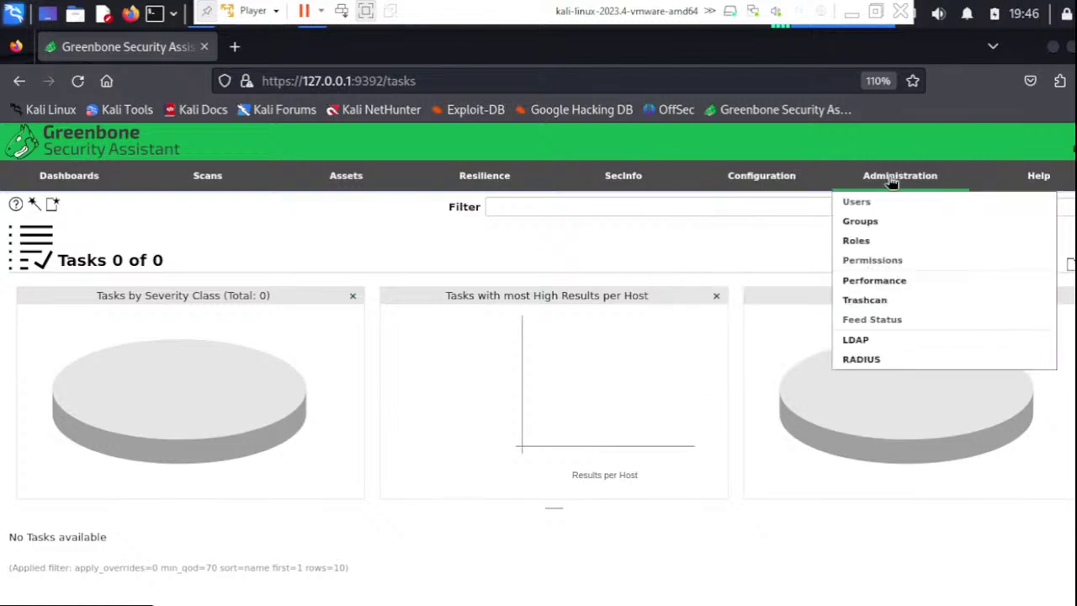
left_click(869, 319)
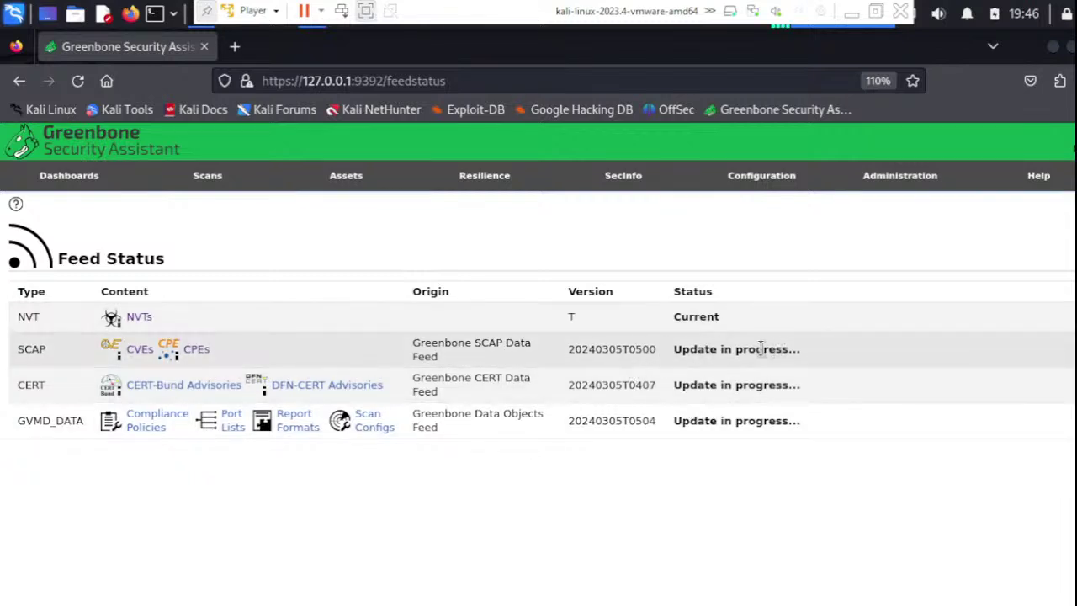
left_click(94, 176)
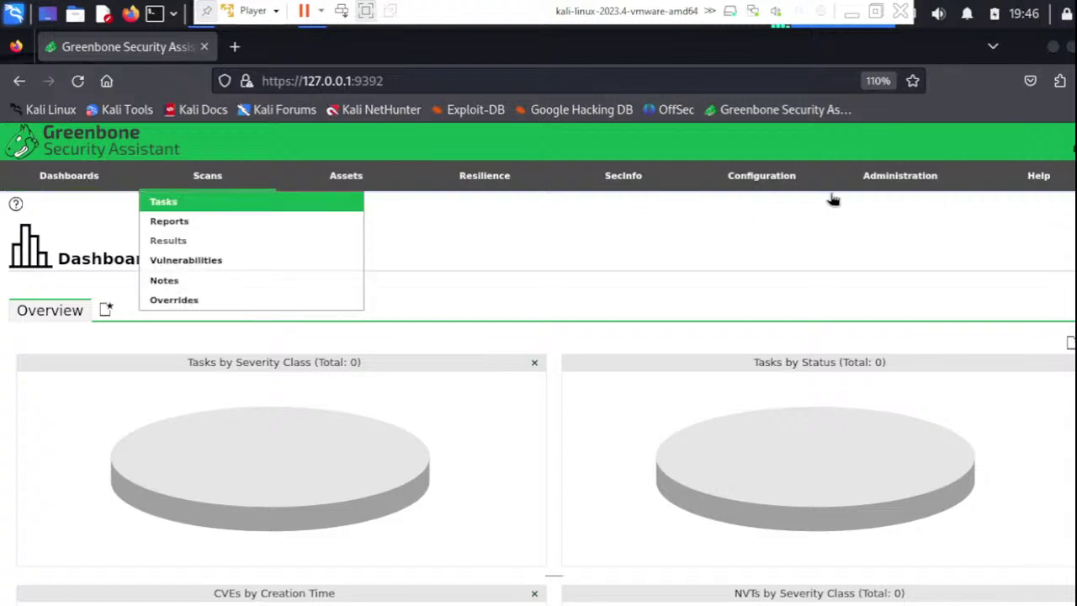
mouse_move(865, 175)
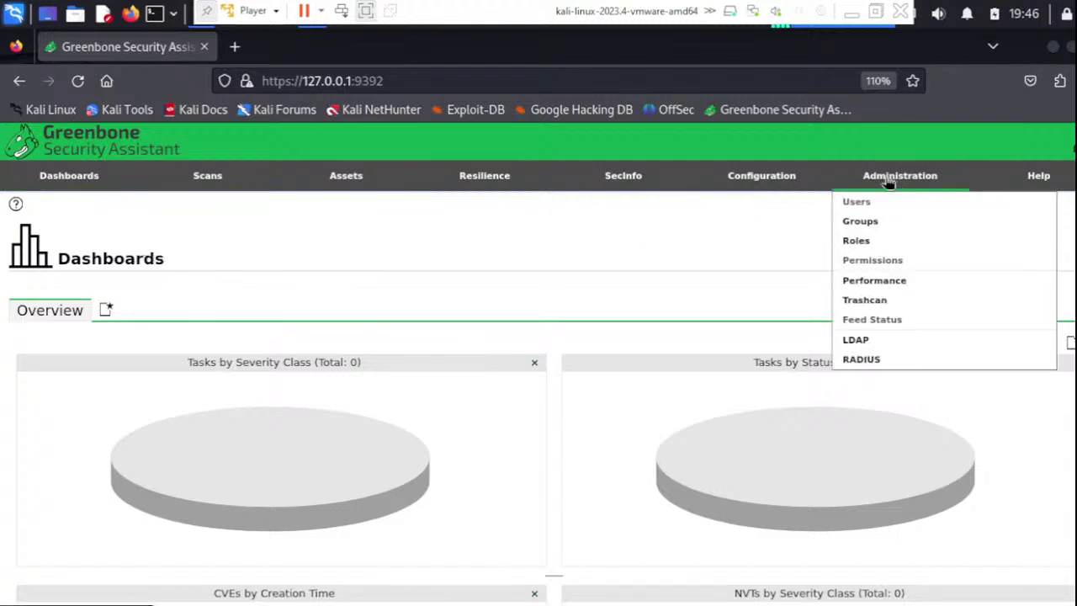
left_click(870, 318)
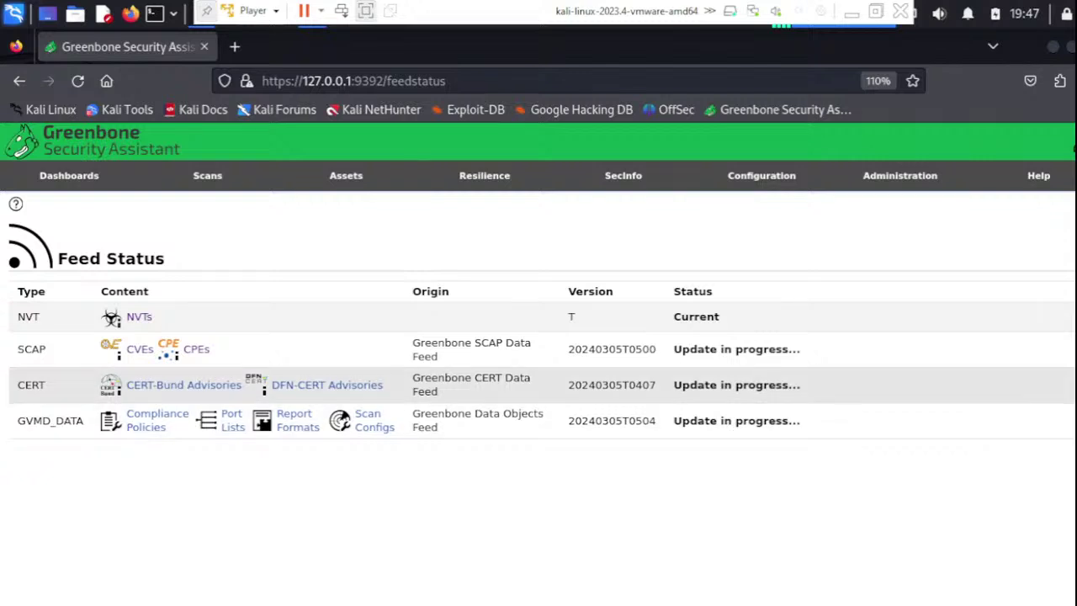
- Log out of Greenbone Security Assistant and minimise the browser to get back to the terminal
mouse_move(1075, 149)
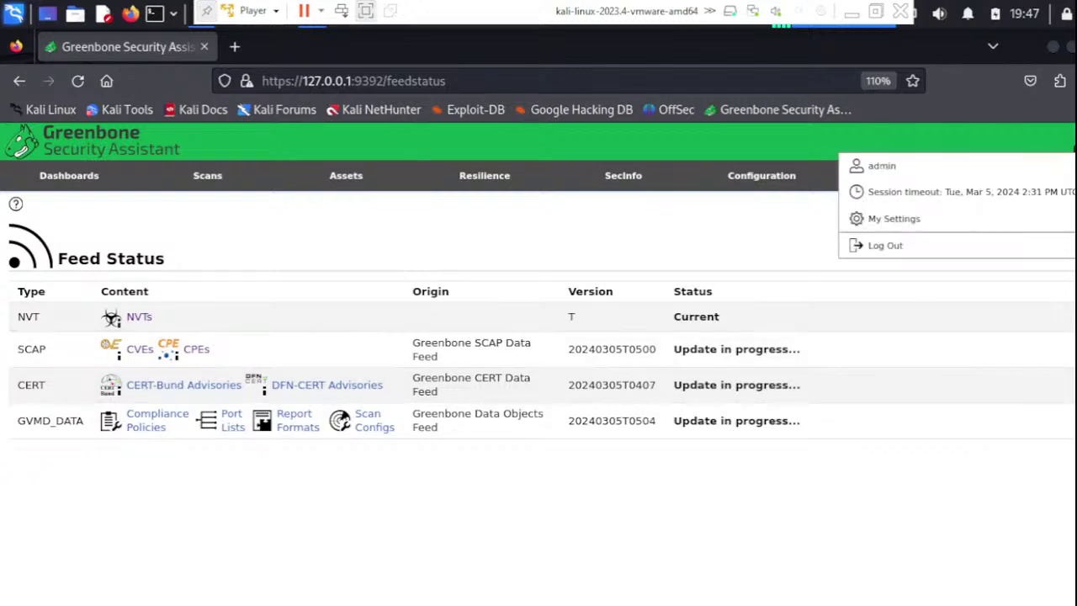
left_click(886, 245)
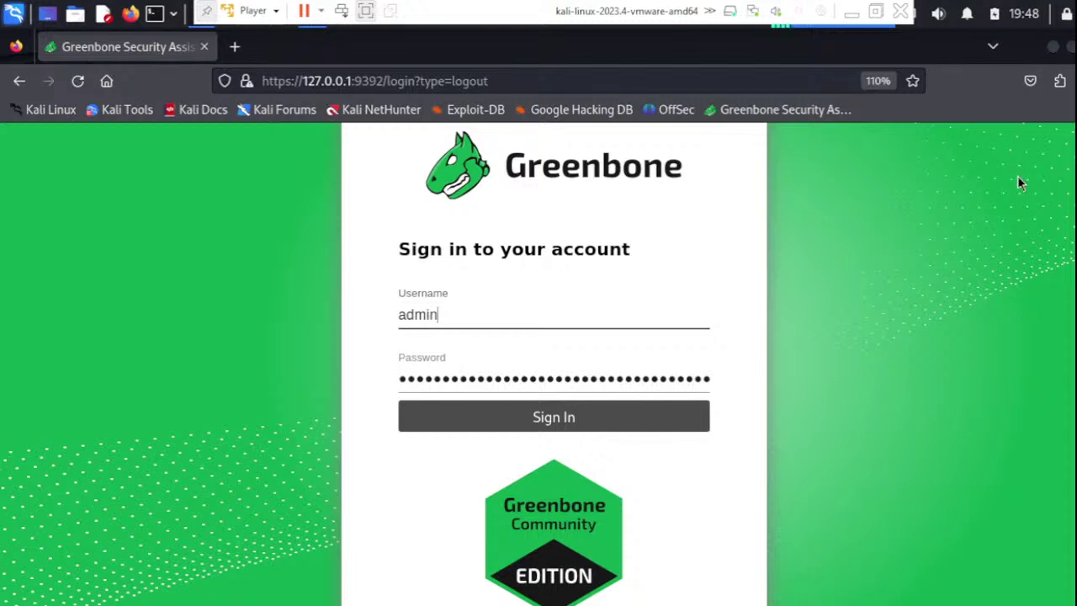
left_click(1054, 49)
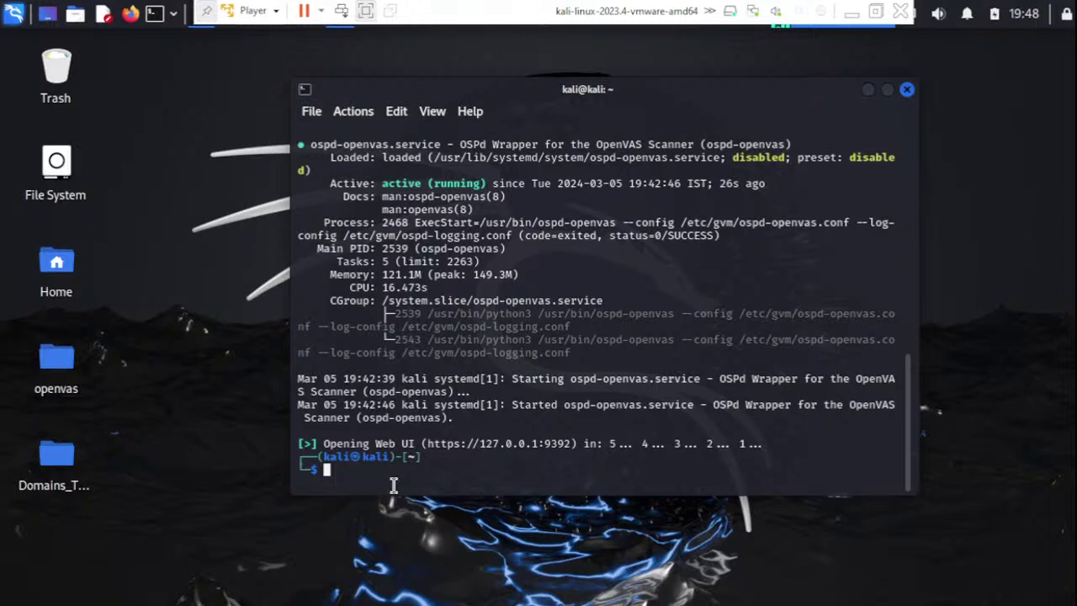
- Stop the GVM services by launching gvm stop from the Vulnerability Analysis tools and entering the sudo password
key("Up")
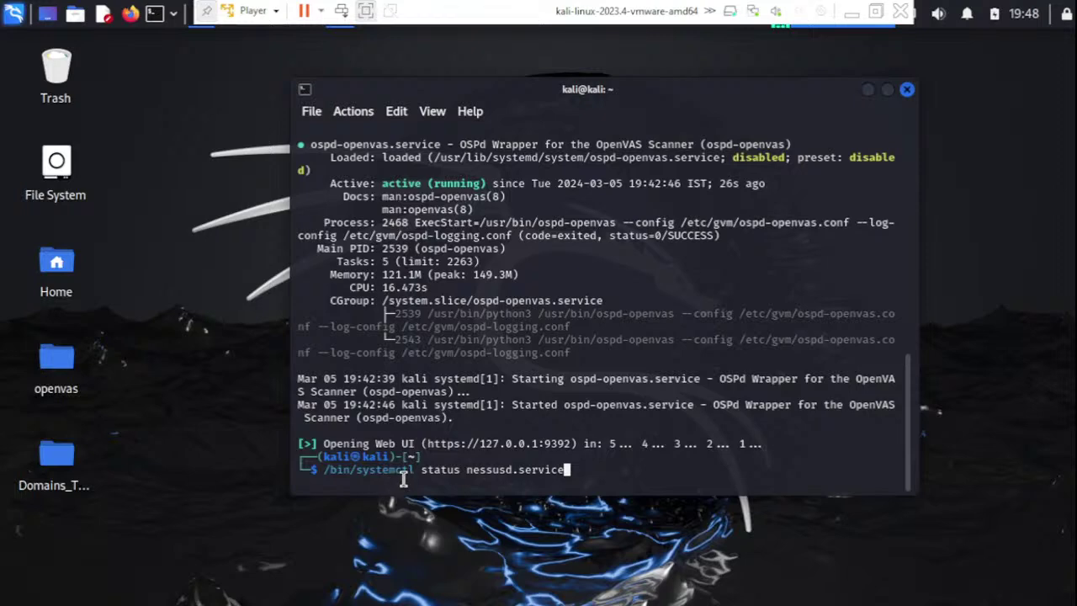
scroll(483, 387, "up", 15)
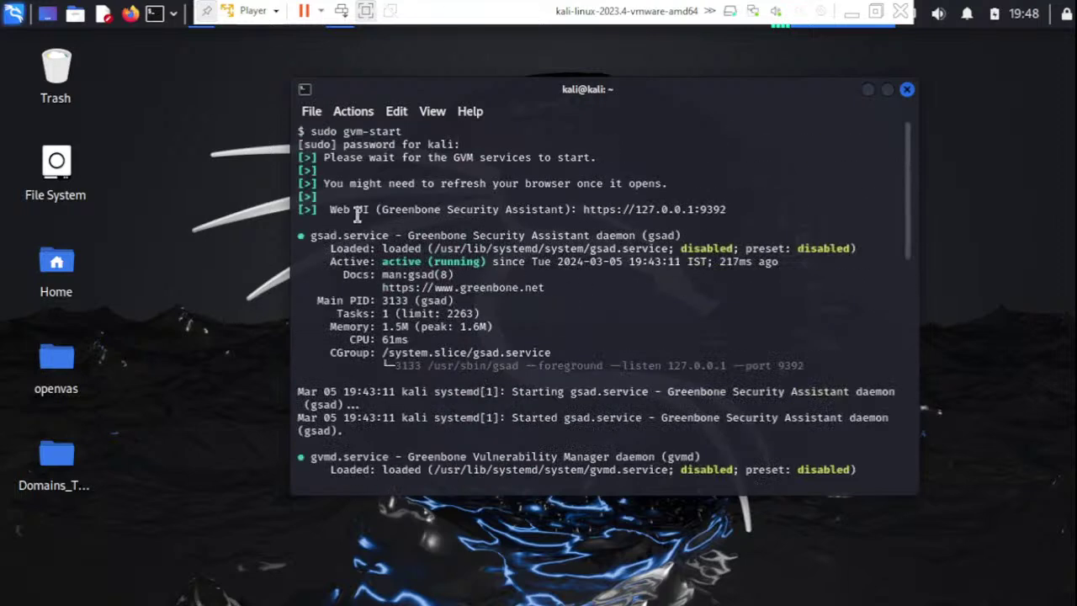
left_click(17, 23)
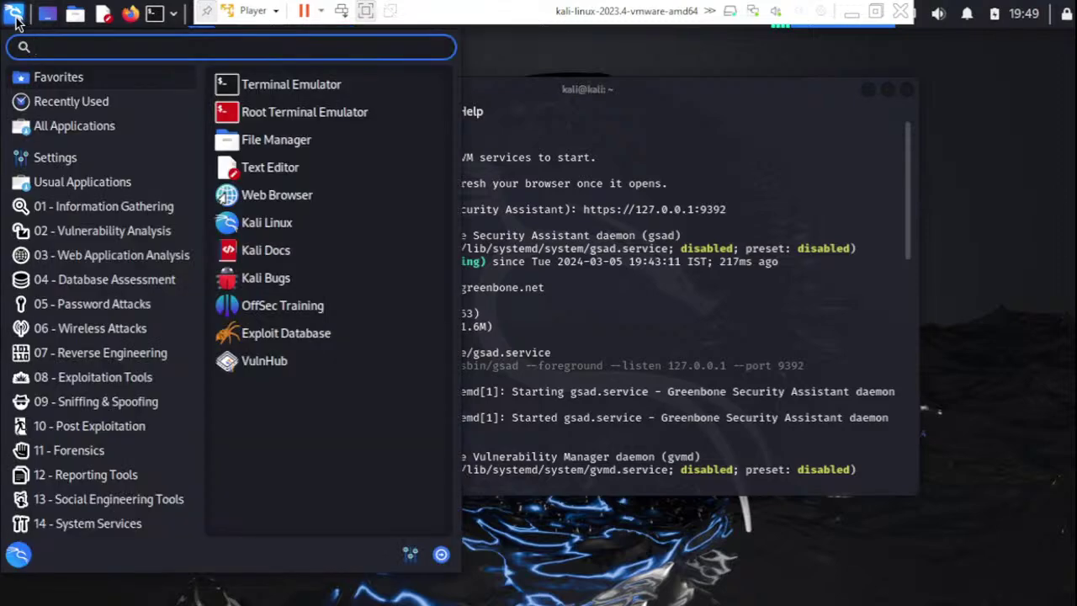
mouse_move(101, 230)
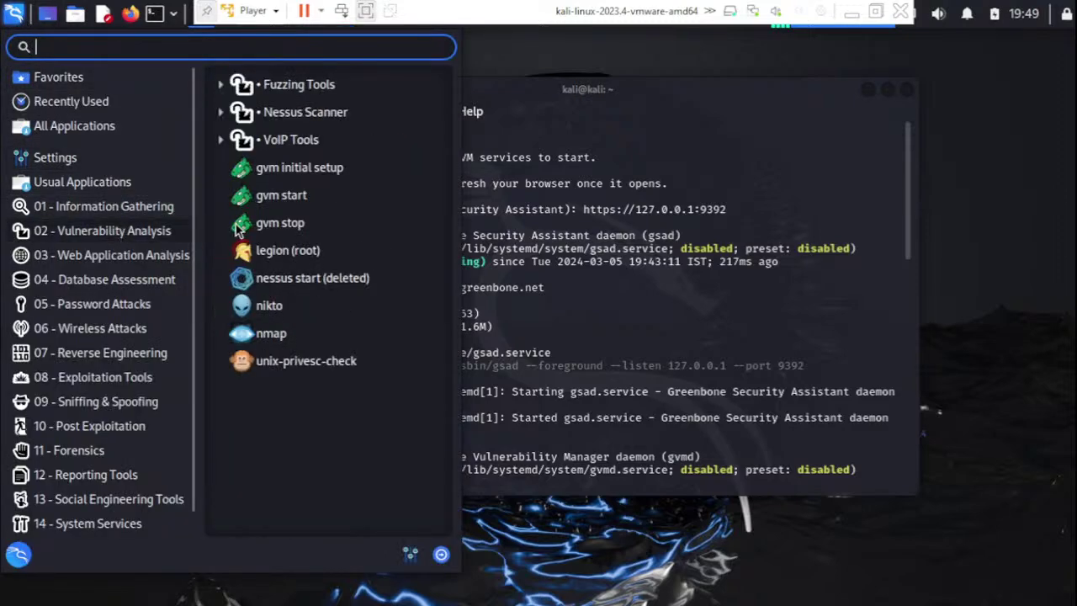
left_click(280, 223)
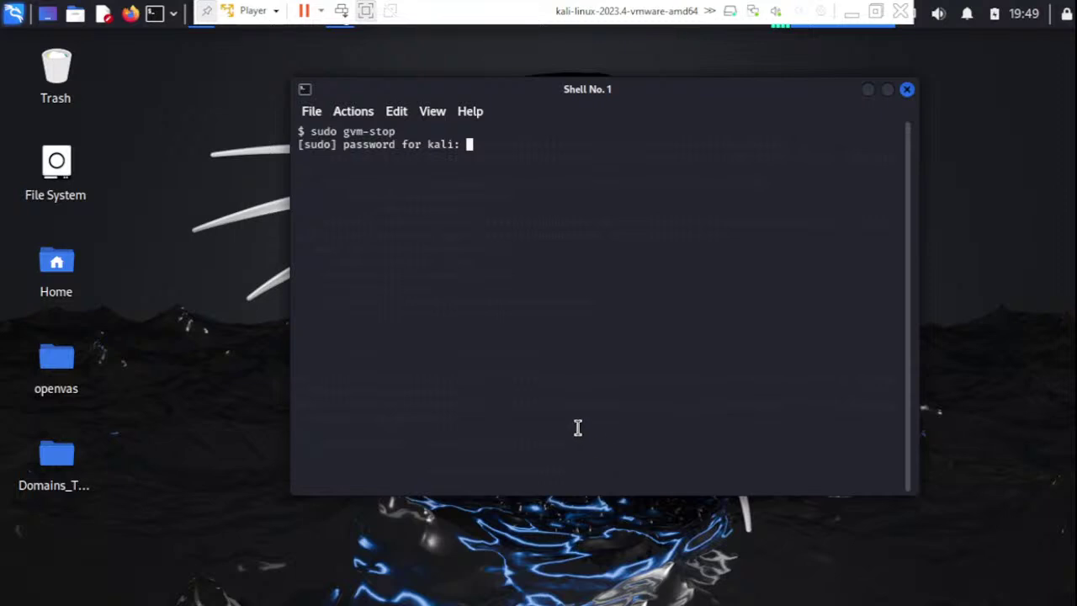
key("Return")
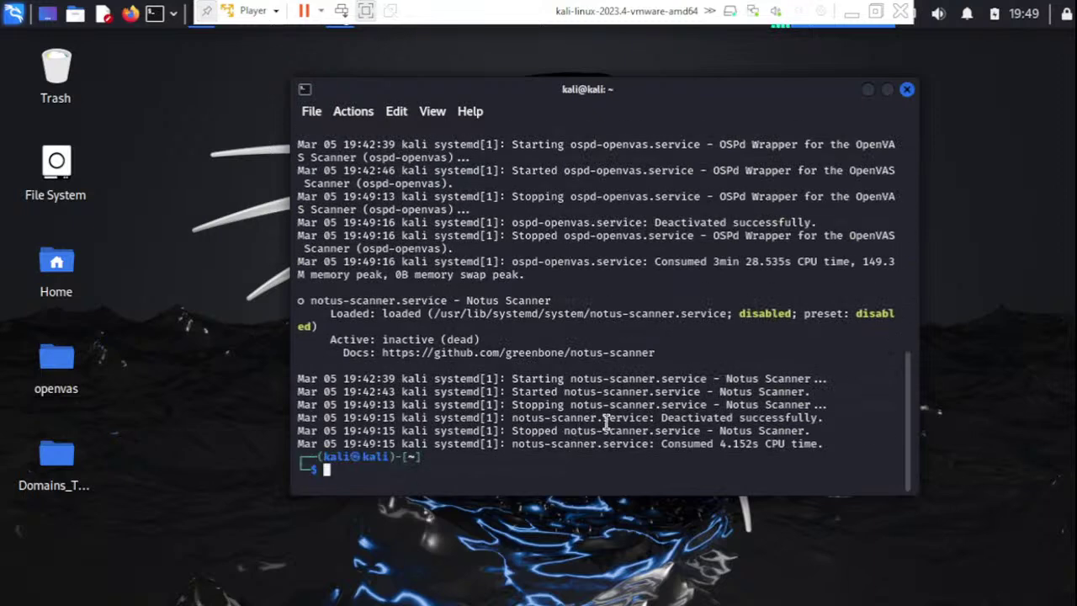
- Clear the terminal and look up the user and group IDs of the _gvm account using sudo
type("clear")
key("Return")
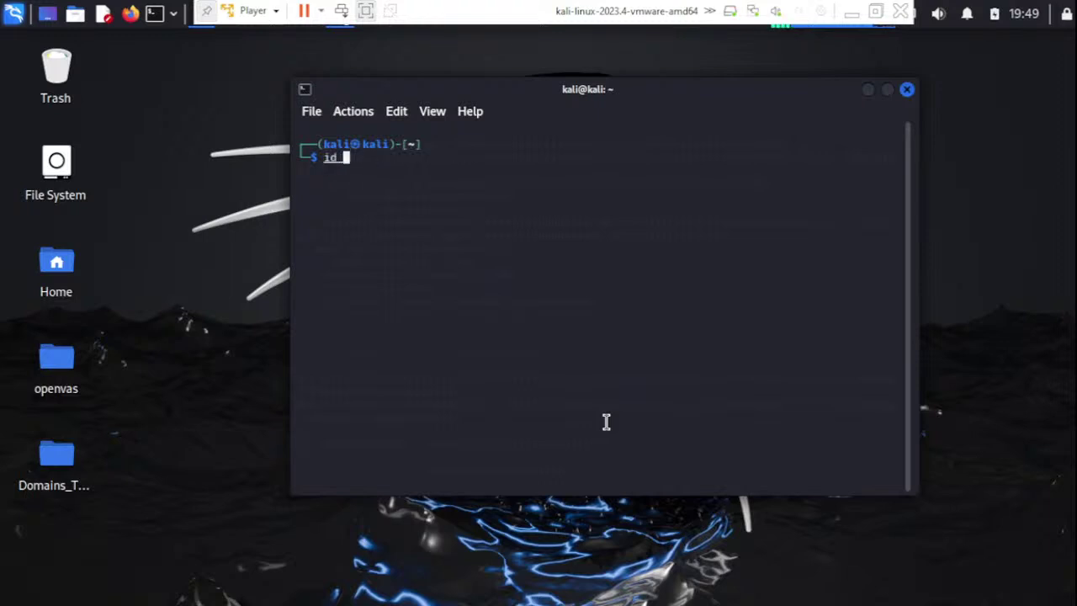
type("gvm")
key("Return")
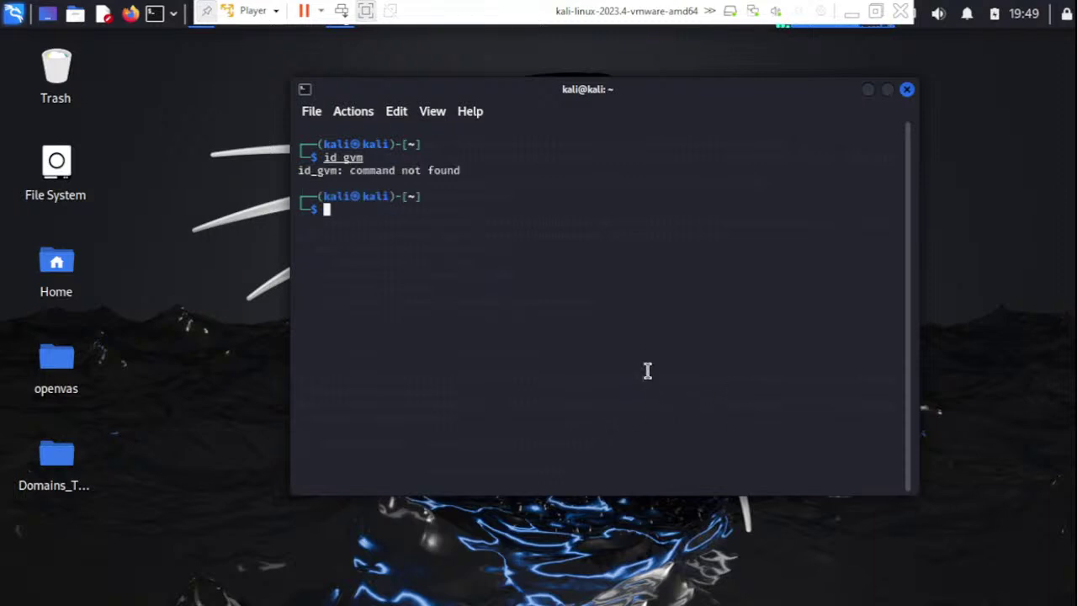
type("sudo id")
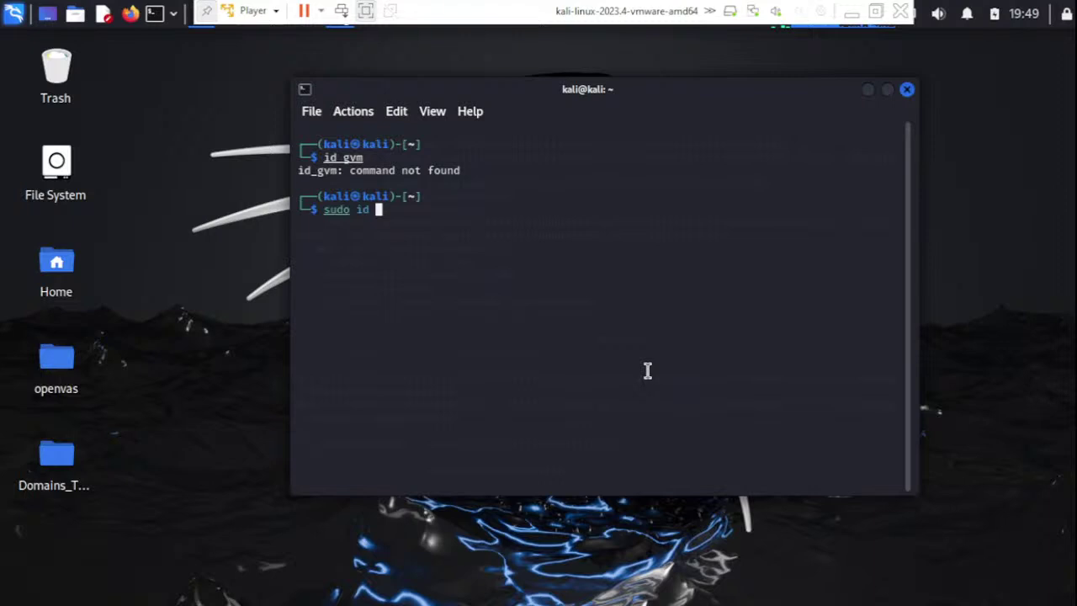
type(" _gvm")
key("Return")
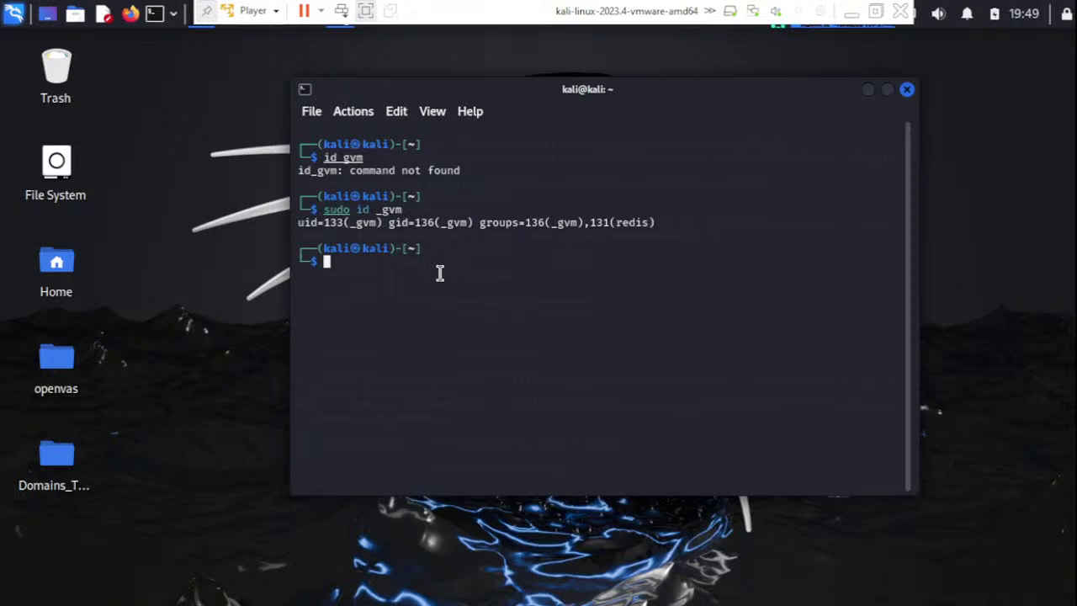
key("Up")
key("Home")
key("Right")
key("Right")
key("Right")
key("Right")
key("Right")
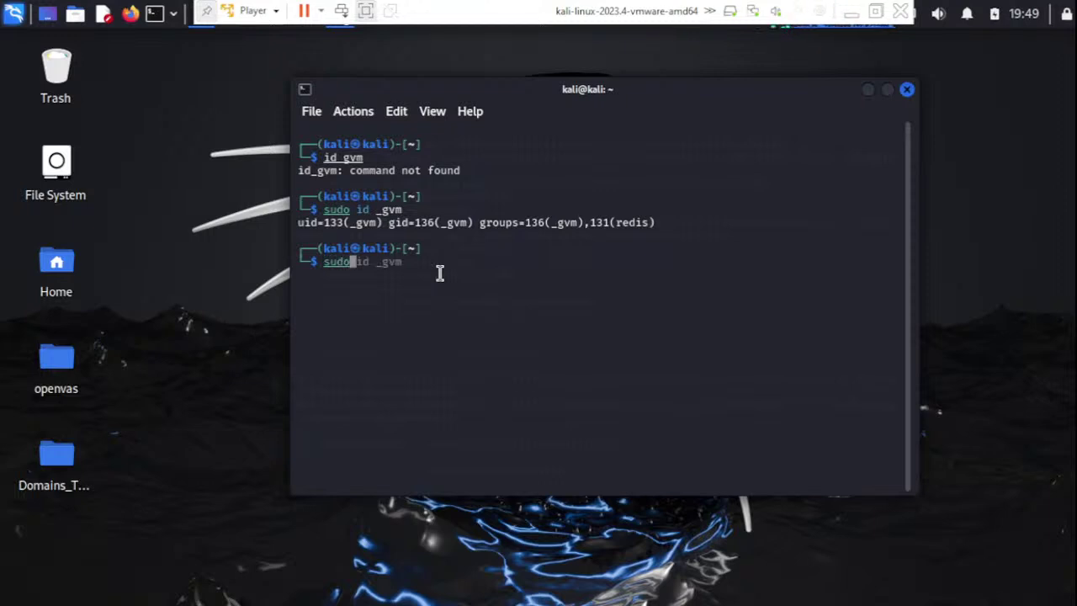
key("Delete")
key("Delete")
key("Delete")
key("Delete")
key("Delete")
key("Delete")
key("Delete")
type("-E -u _")
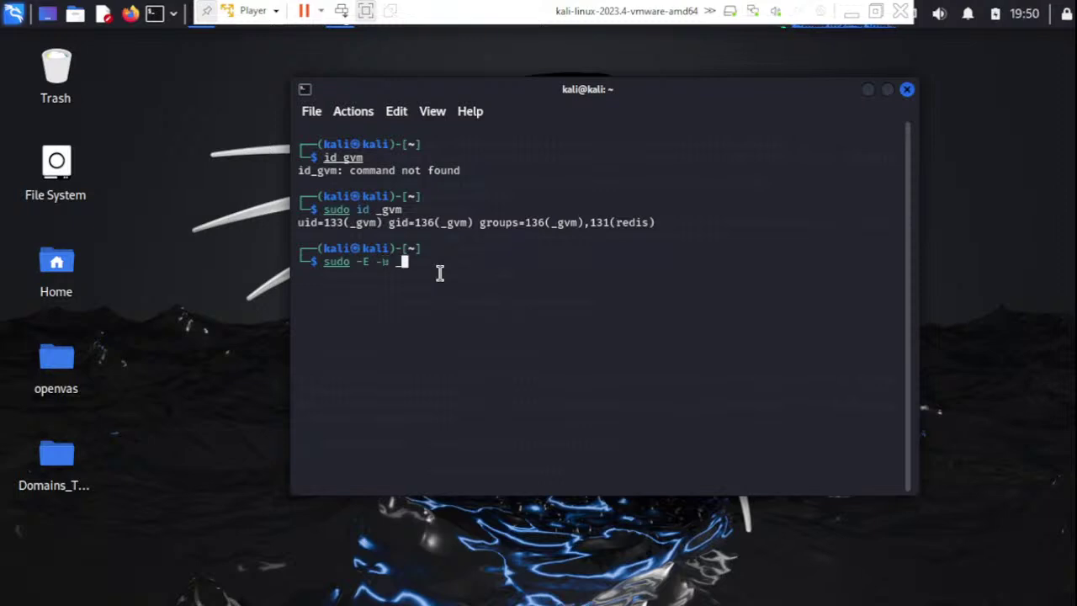
type("gvm -g _gvm gvmd")
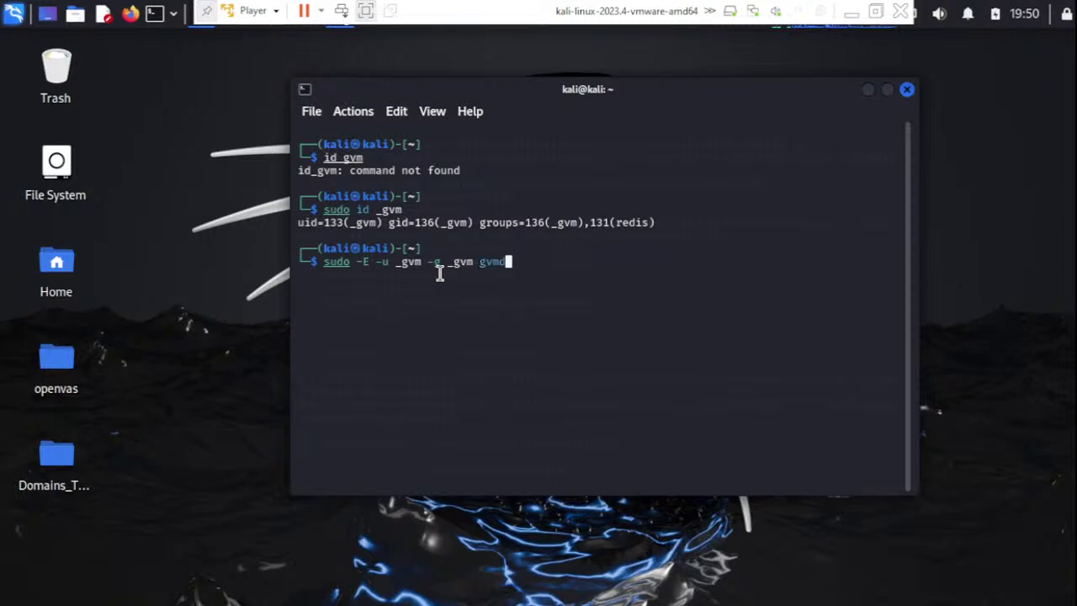
type(" --user-admi")
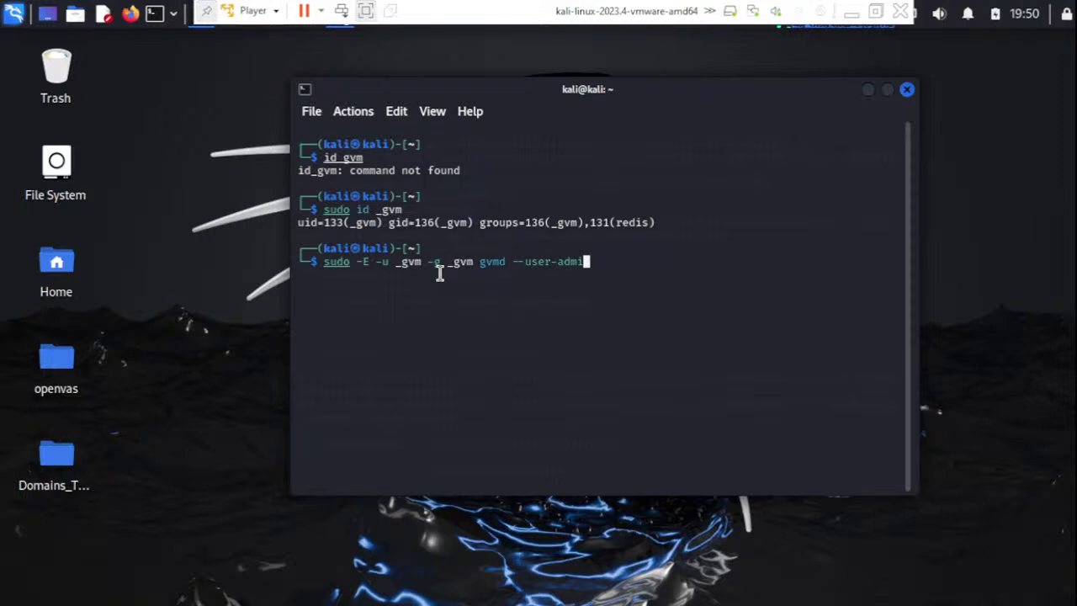
type("n --new-password")
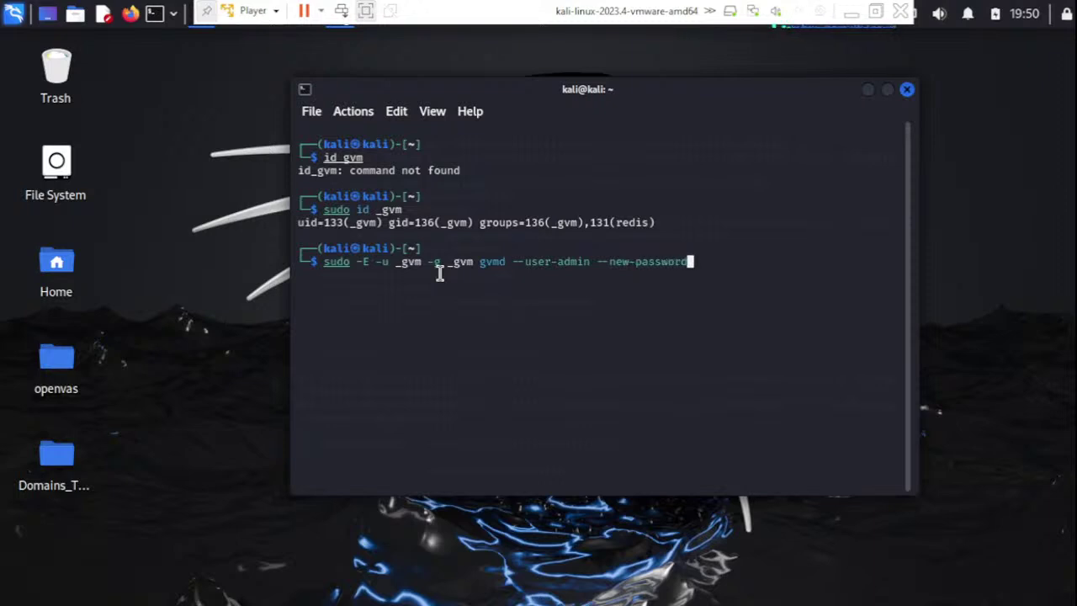
type("=")
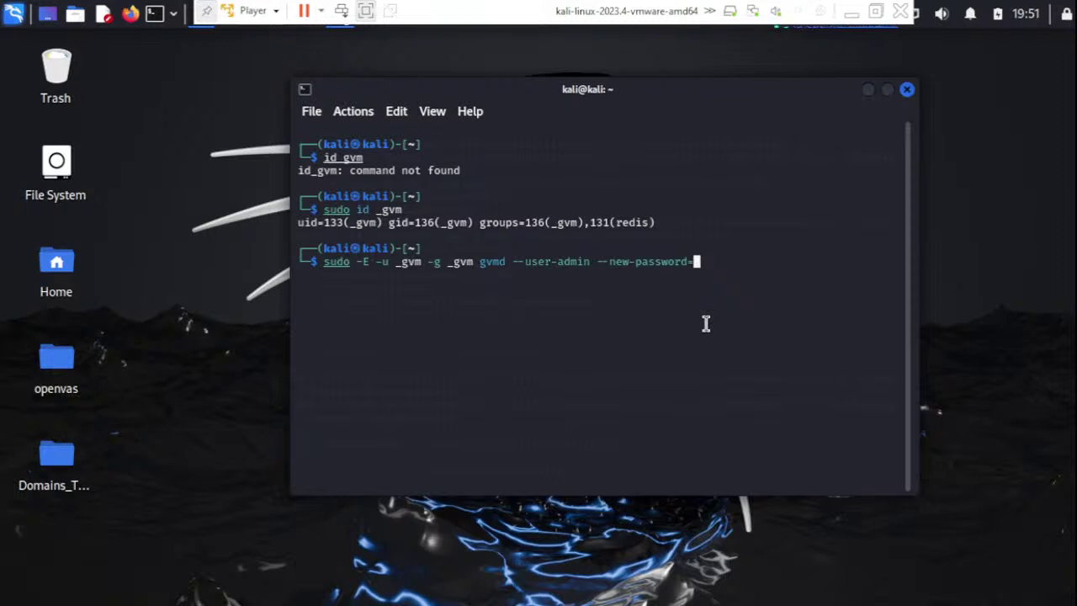
key("BackSpace")
key("BackSpace")
key("BackSpace")
key("BackSpace")
key("BackSpace")
key("BackSpace")
key("BackSpace")
key("BackSpace")
key("BackSpace")
key("BackSpace")
key("BackSpace")
key("BackSpace")
key("BackSpace")
key("BackSpace")
key("BackSpace")
key("BackSpace")
key("BackSpace")
key("BackSpace")
key("BackSpace")
key("BackSpace")
key("BackSpace")
key("BackSpace")
key("BackSpace")
key("BackSpace")
key("BackSpace")
key("BackSpace")
key("BackSpace")
key("BackSpace")
key("BackSpace")
key("BackSpace")
key("BackSpace")
key("BackSpace")
key("BackSpace")
key("BackSpace")
key("BackSpace")
key("BackSpace")
key("BackSpace")
key("BackSpace")
key("BackSpace")
key("BackSpace")
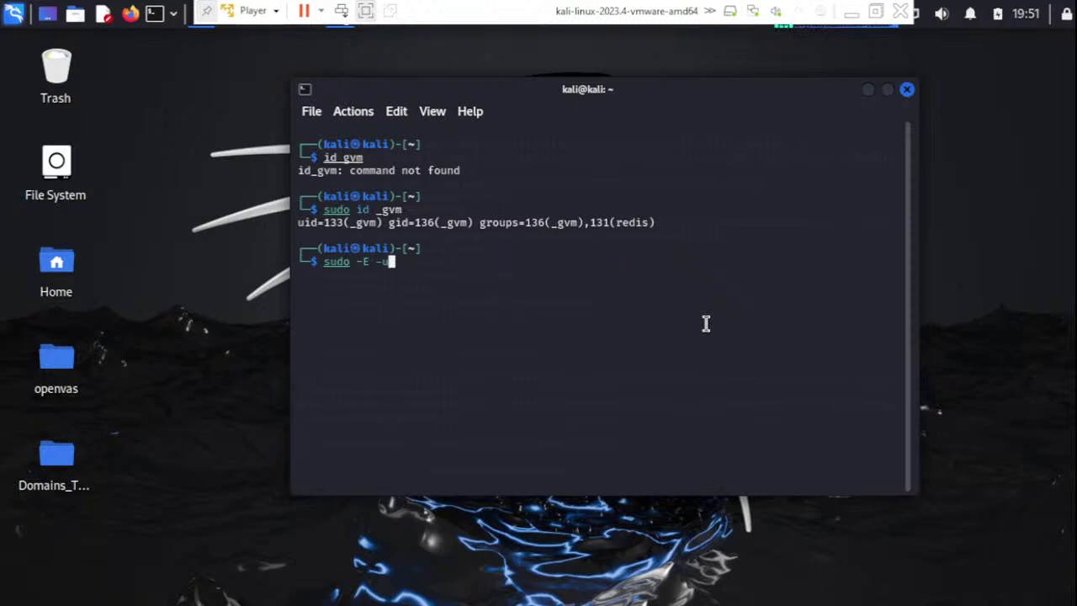
- Print the current working directory in the terminal
type("pwd")
key("Return")
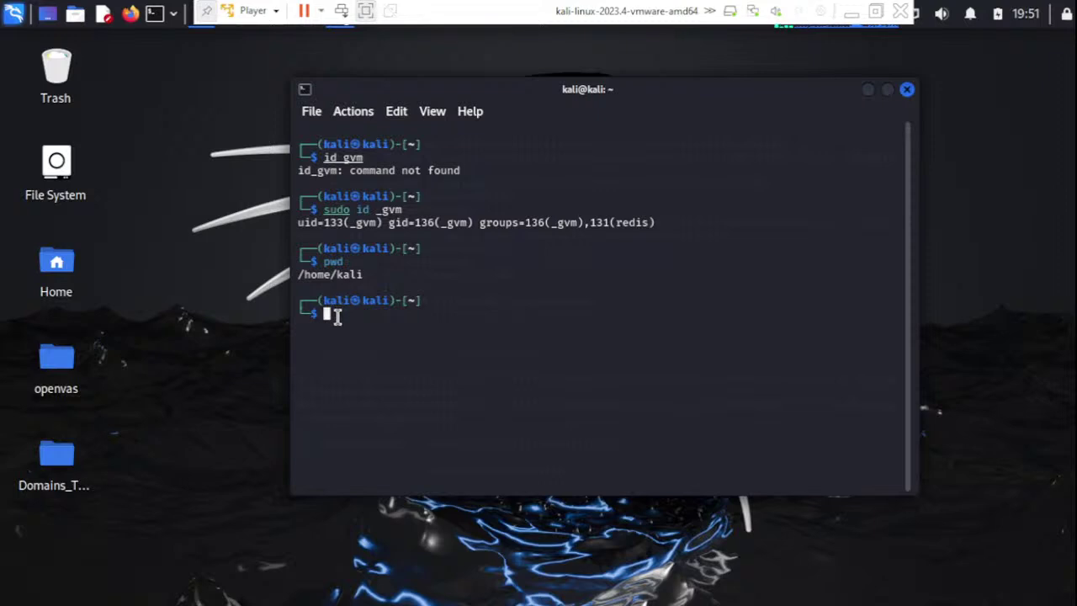
type("cd")
key("BackSpace")
key("BackSpace")
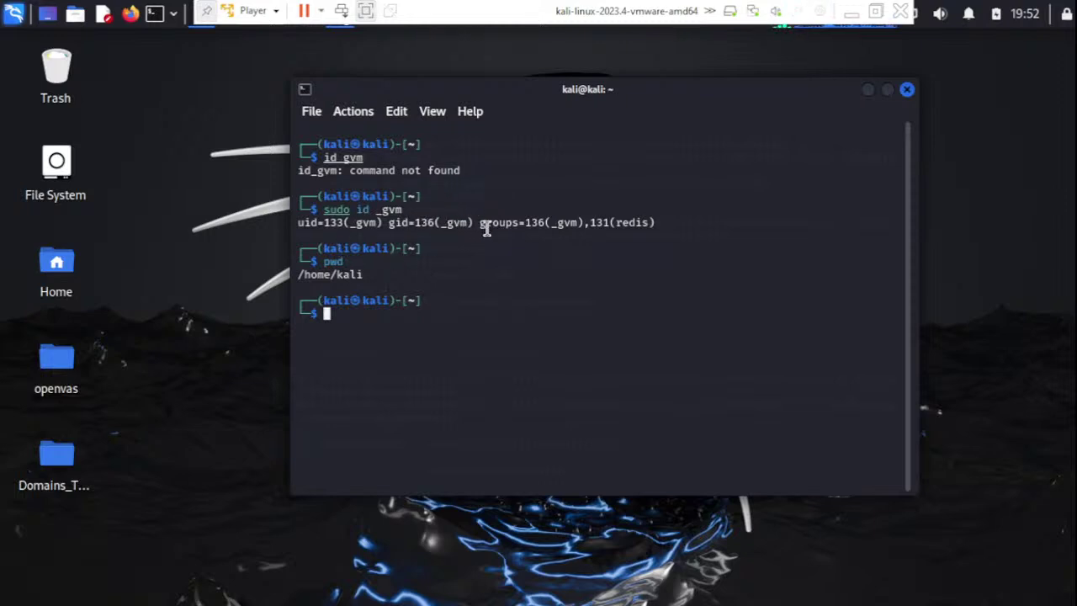
- Change to the /opt directory and list its contents
type("cd /opt")
key("Return")
type("l")
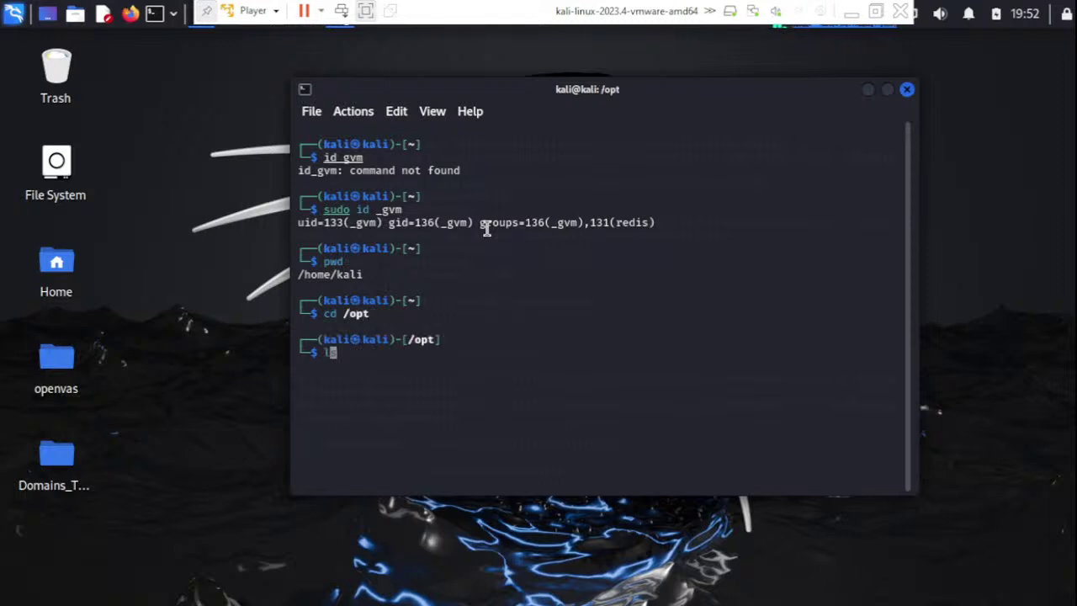
type("s")
key("Return")
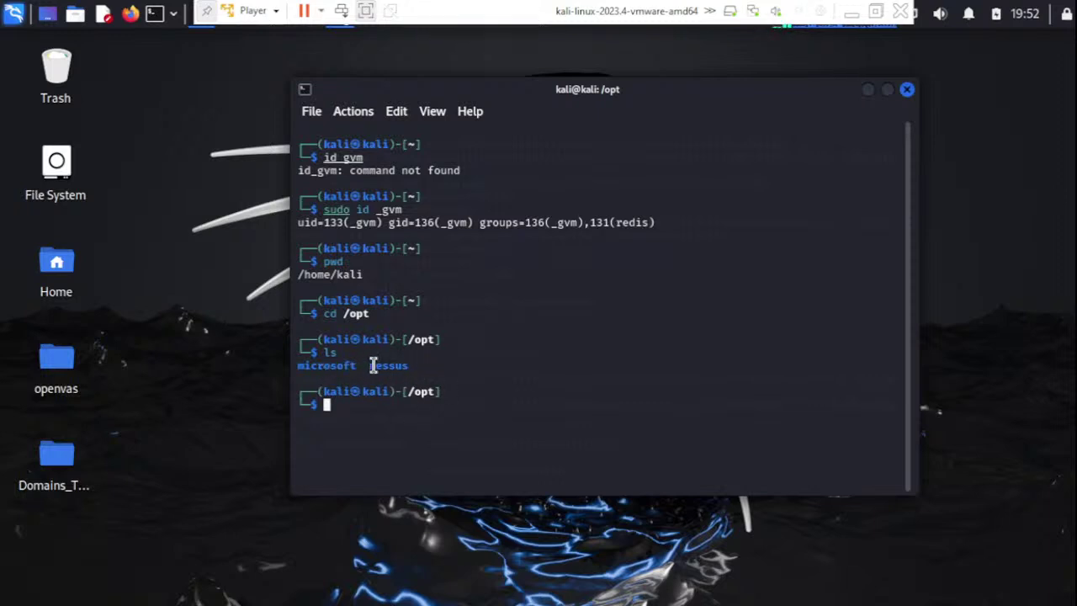
- Change to the /usr/share directory and list its contents
type("cd /usr/")
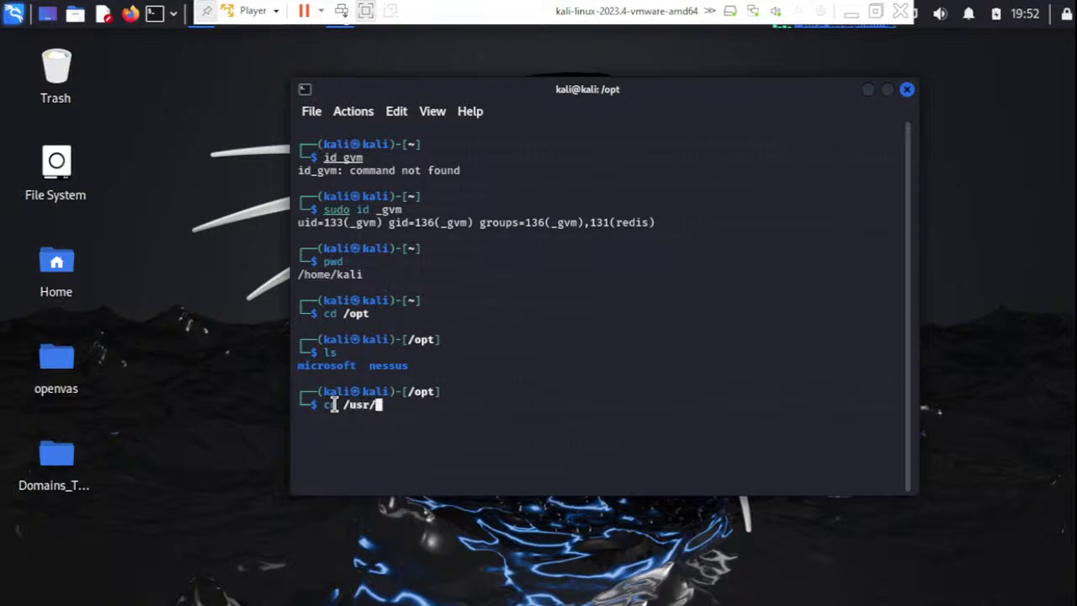
type("share")
key("Return")
type("ls")
key("Return")
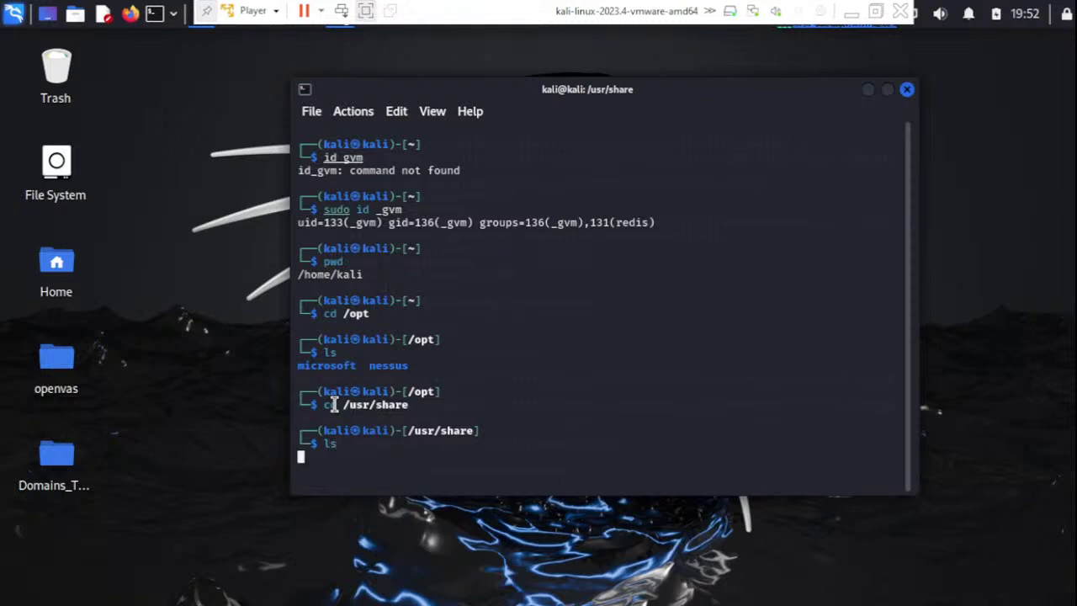